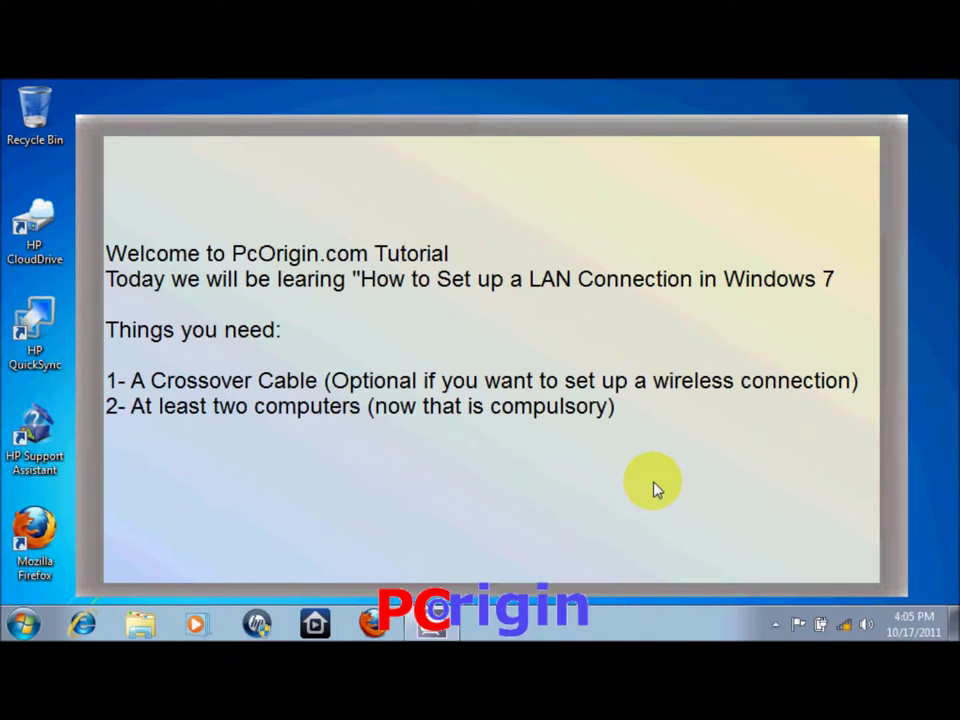
Check the computer's workgroup name in the system's computer name and domain change settings, and close the system windows
click(652, 488)
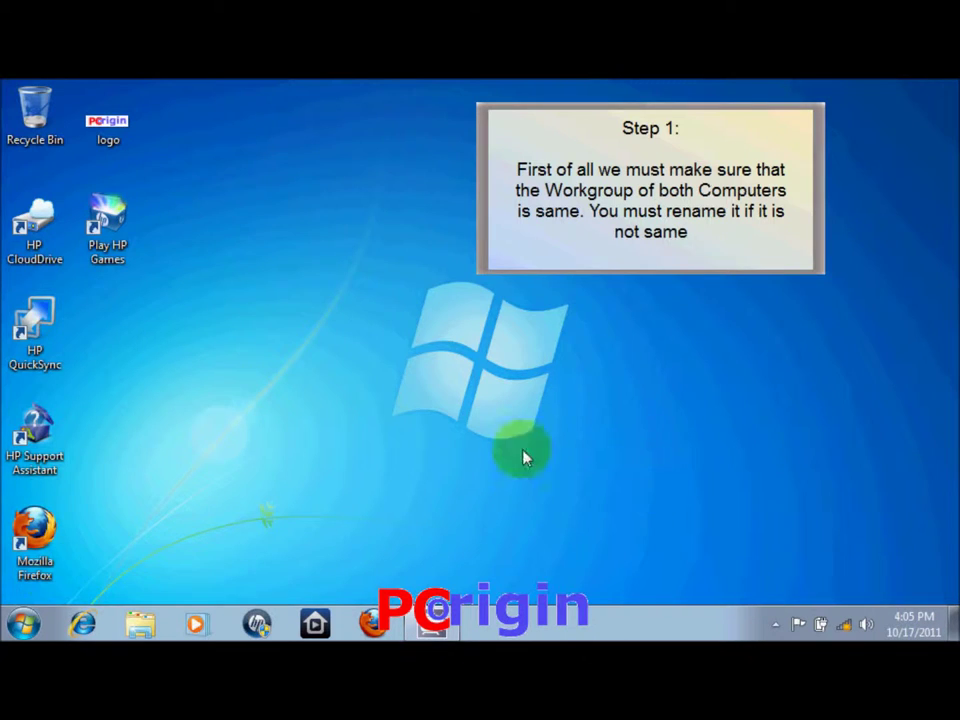
click(22, 624)
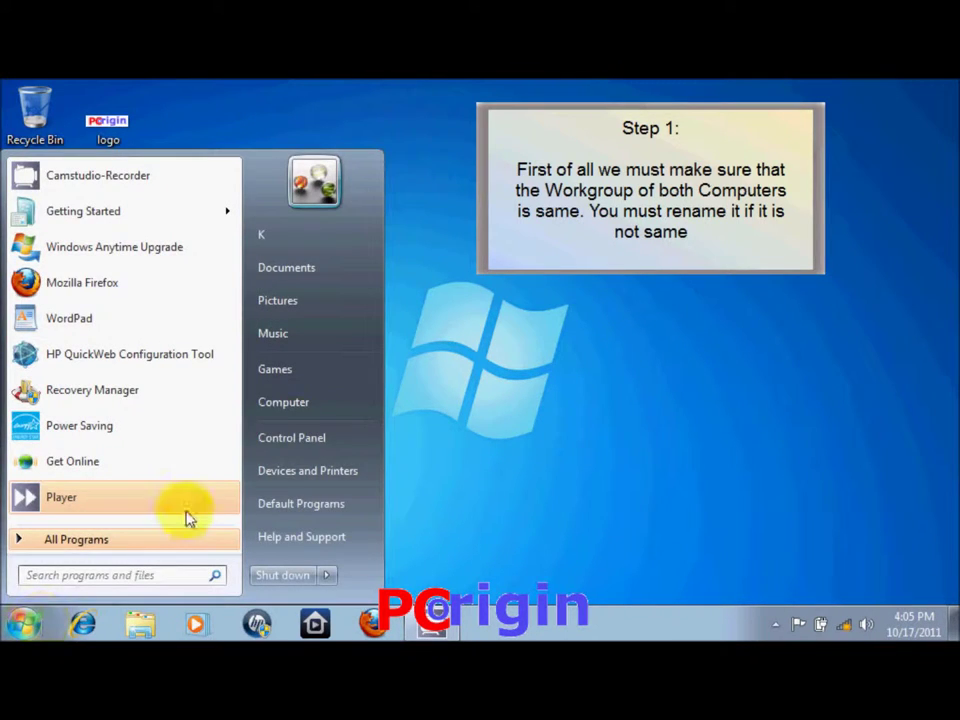
right_click(305, 404)
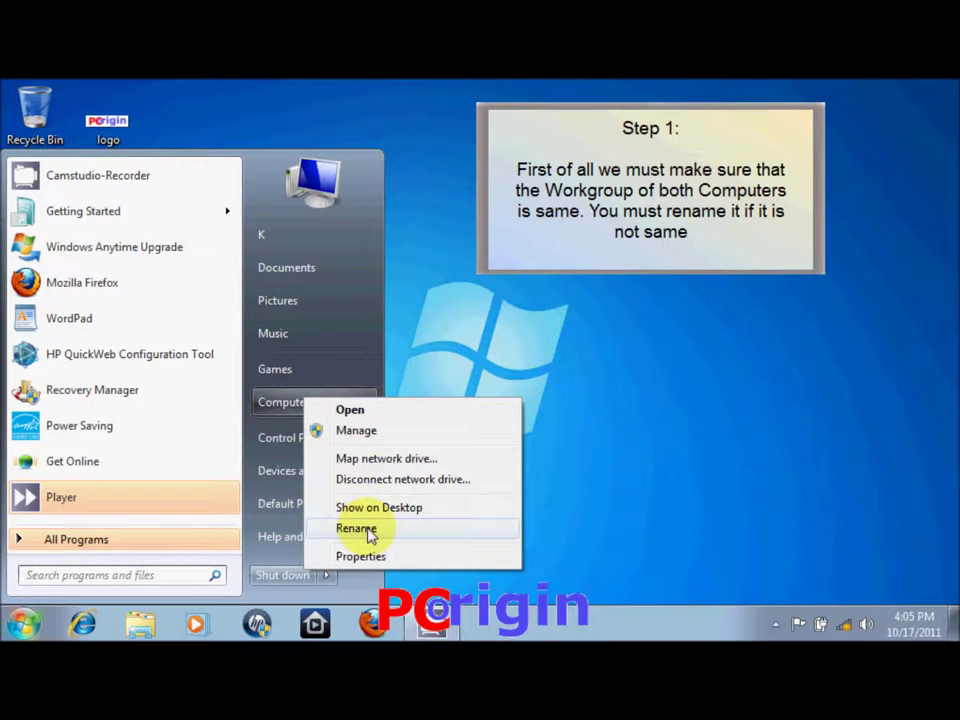
click(380, 560)
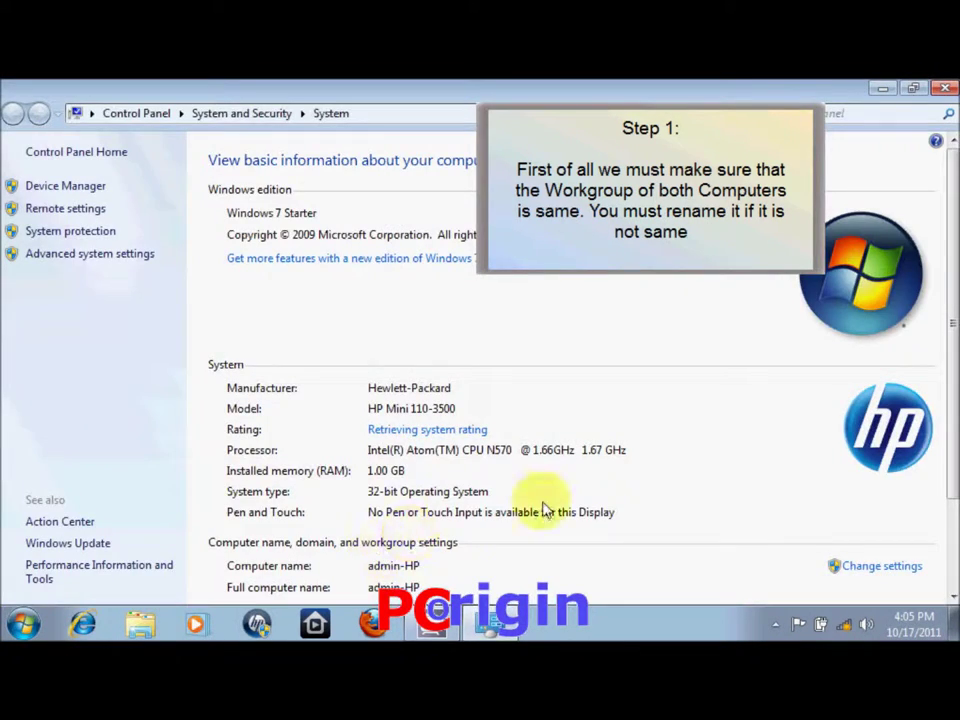
click(848, 568)
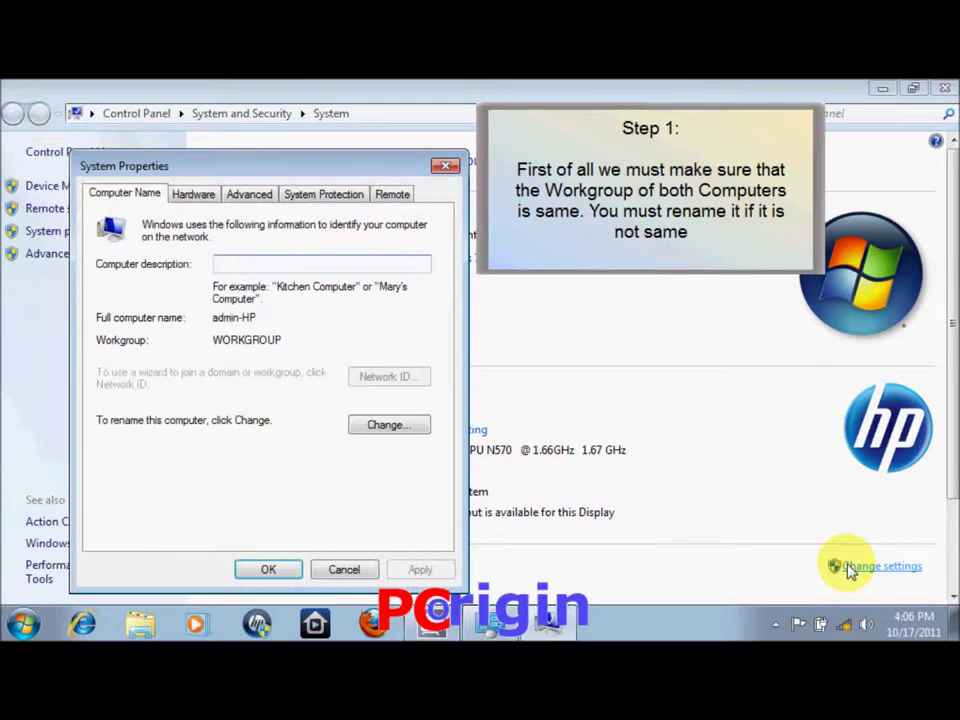
click(389, 427)
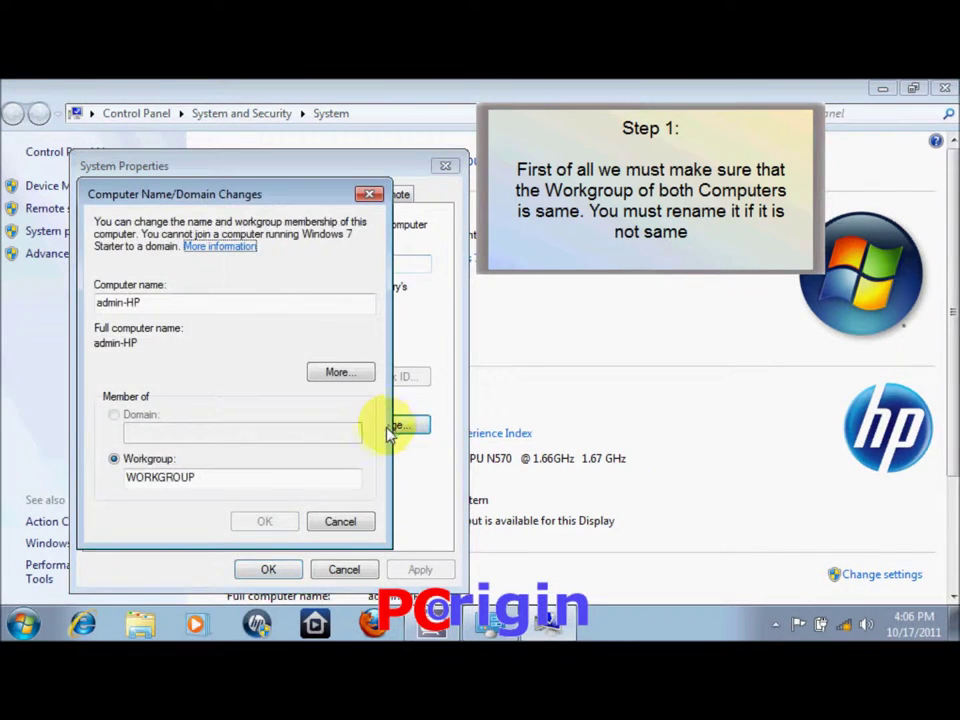
click(219, 480)
drag(219, 483, 129, 477)
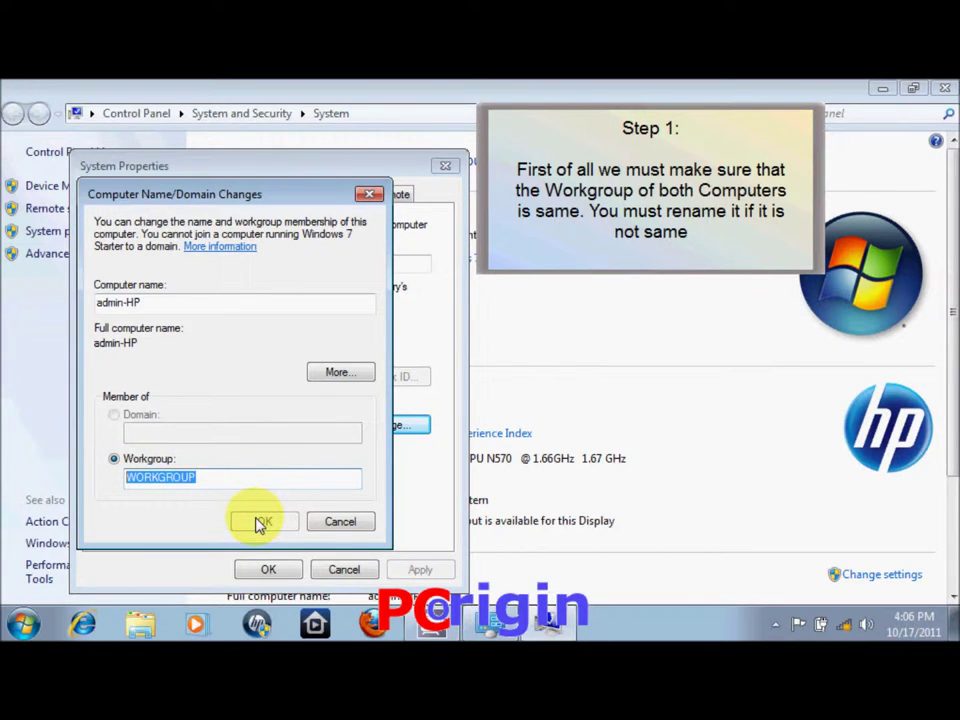
click(258, 522)
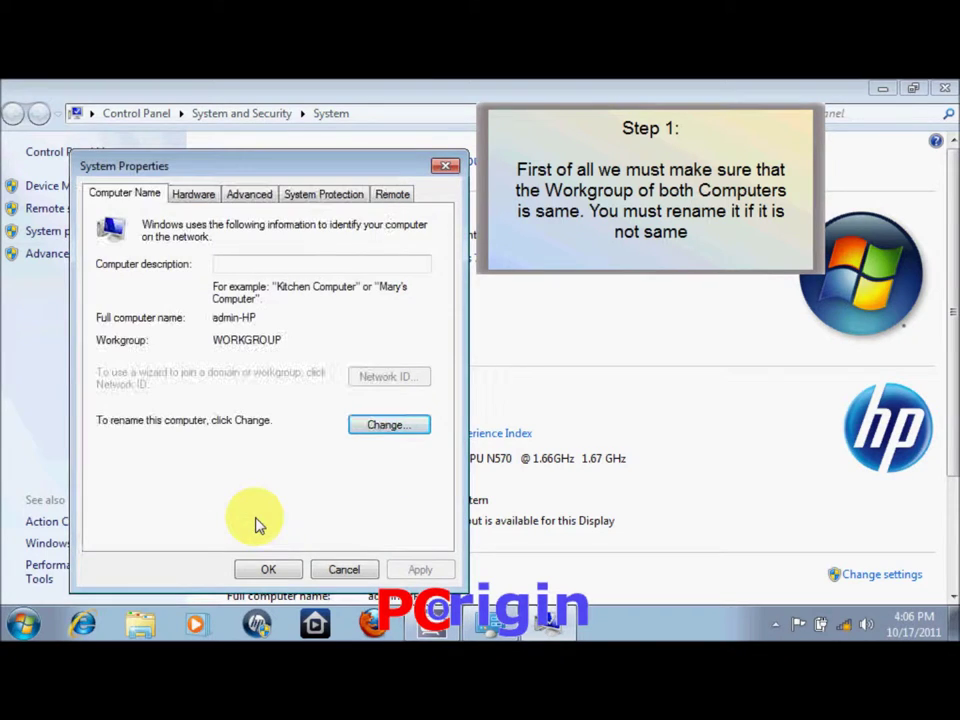
click(266, 570)
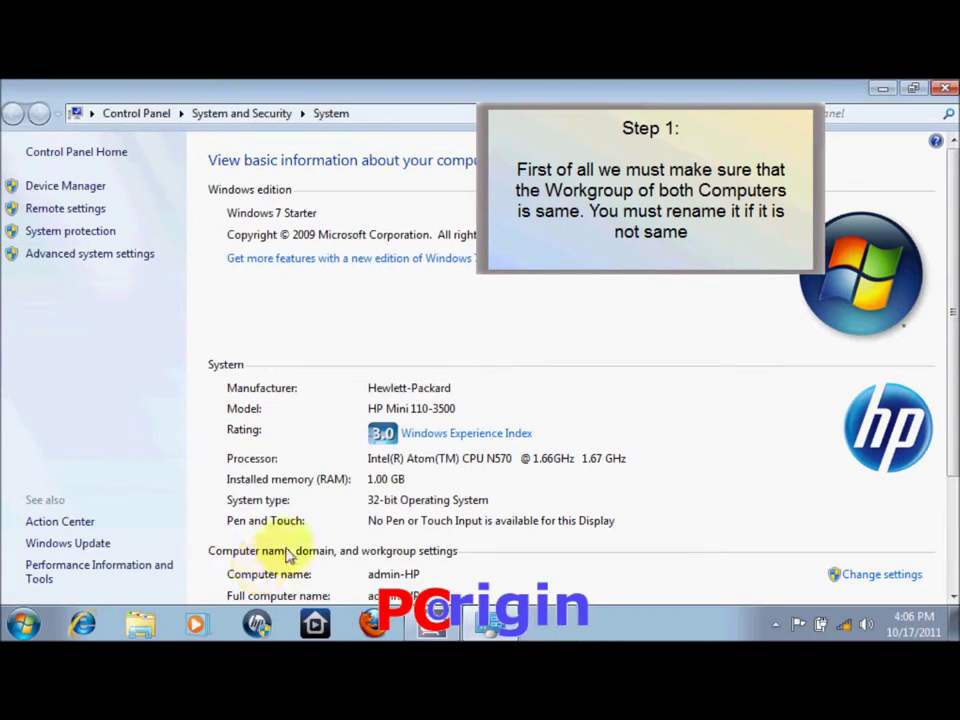
click(943, 88)
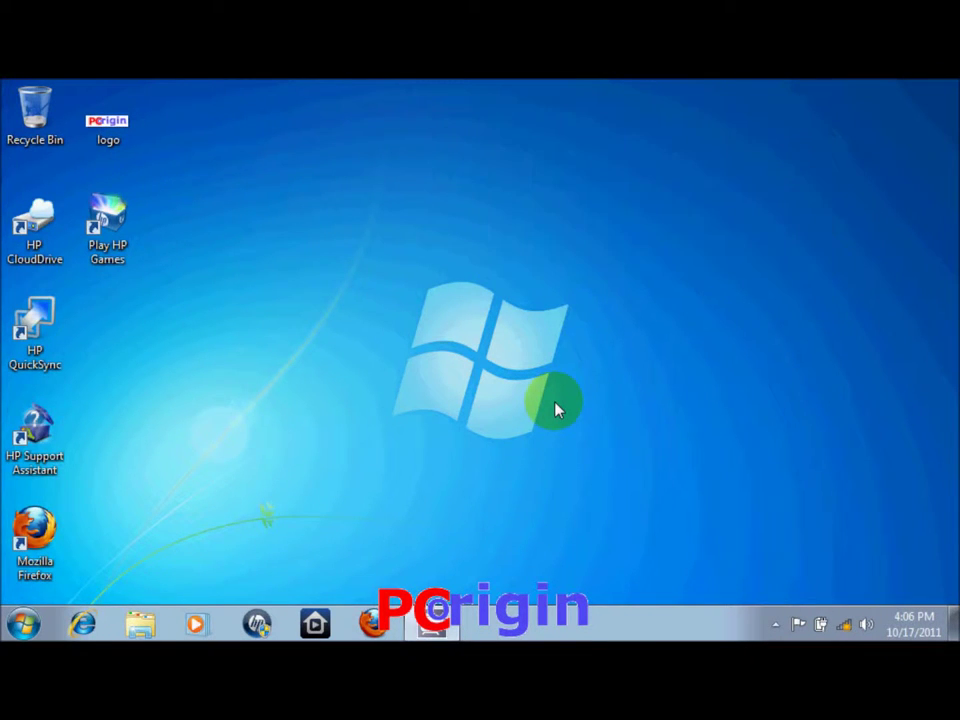
Open the Network and Sharing Center and connect the computer to the network "Secured Wireless Connection"
click(22, 624)
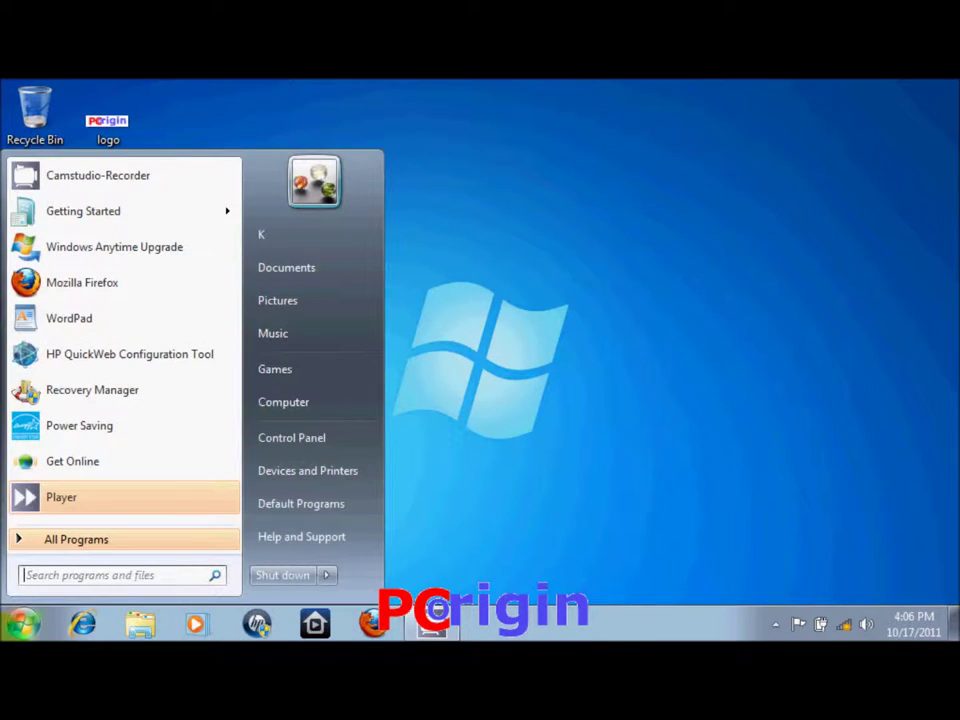
click(334, 437)
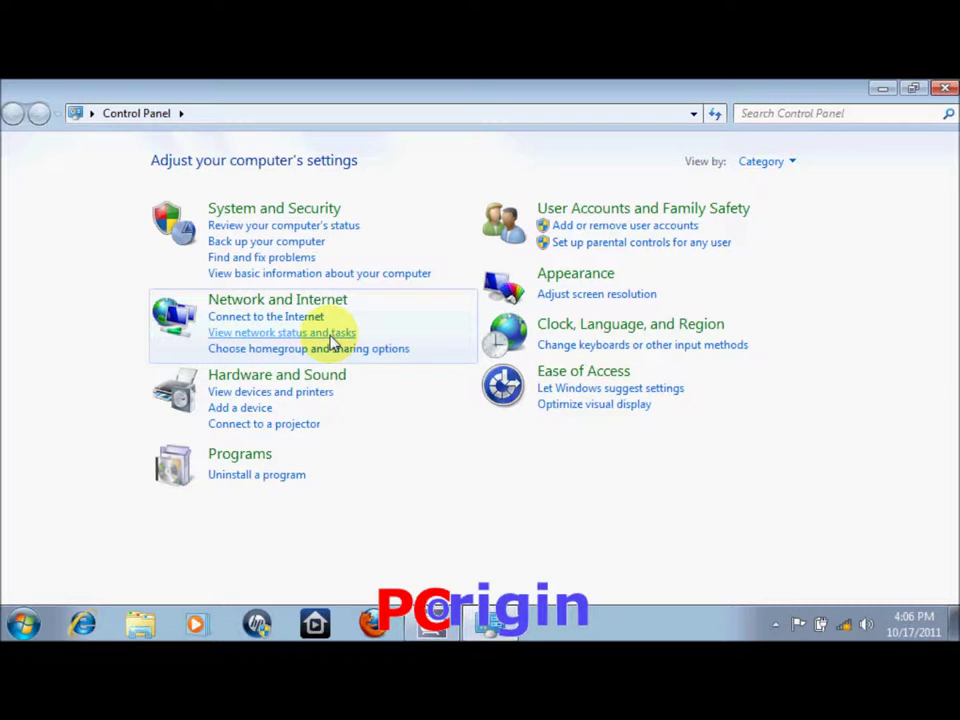
click(333, 341)
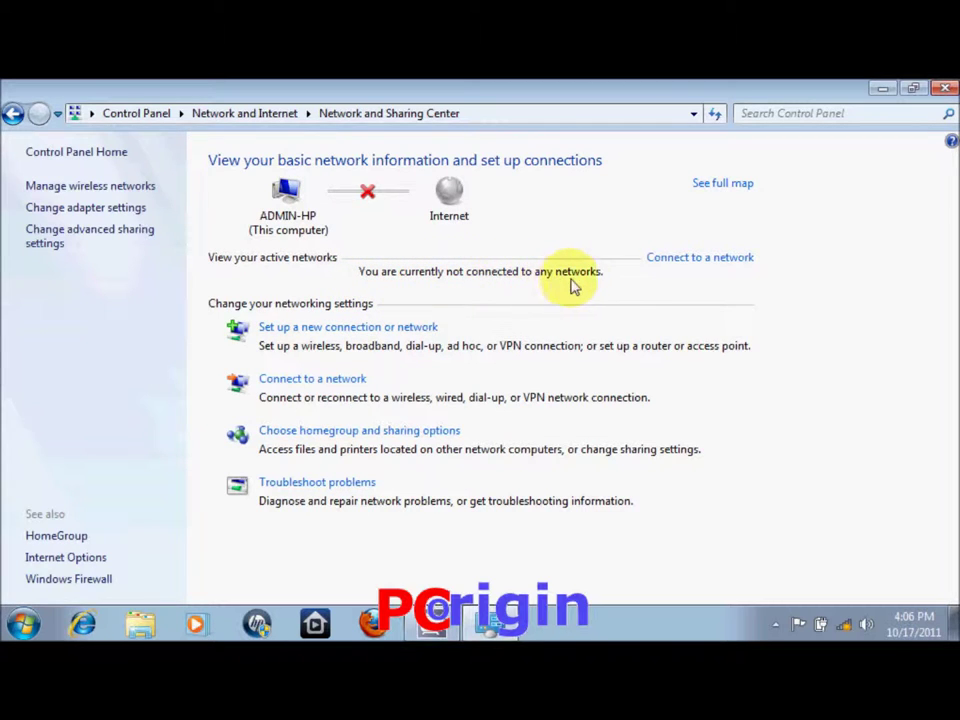
click(670, 260)
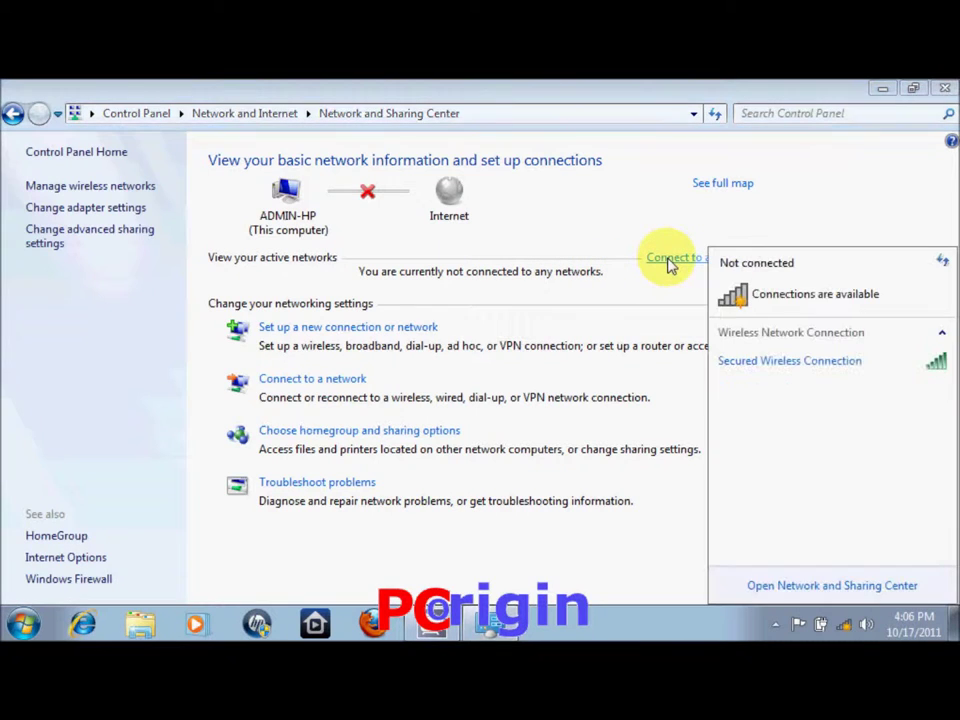
click(790, 366)
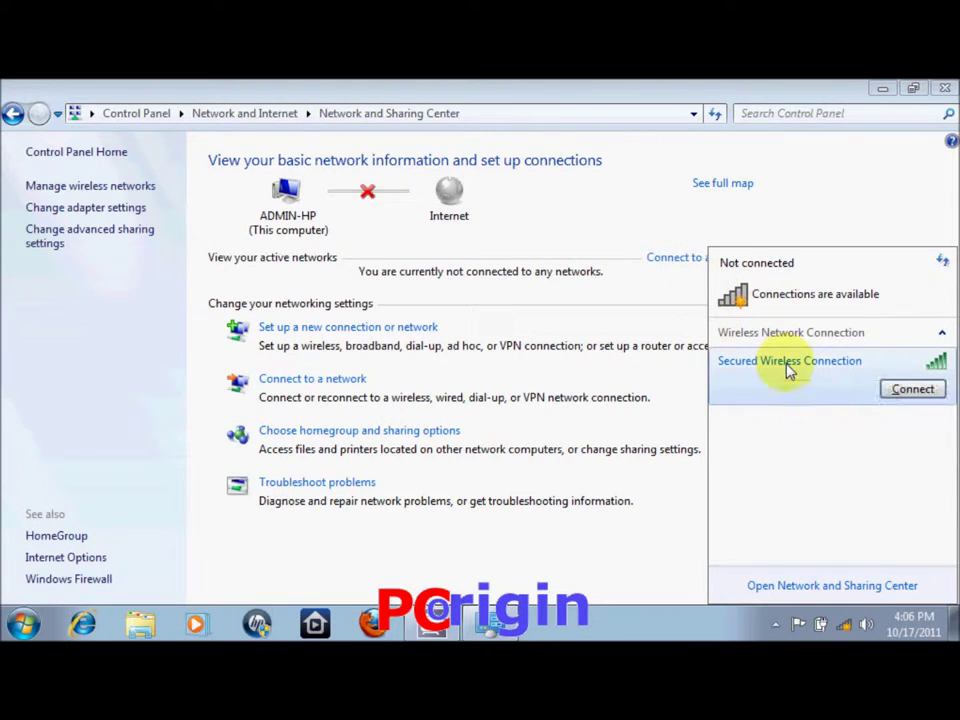
click(912, 390)
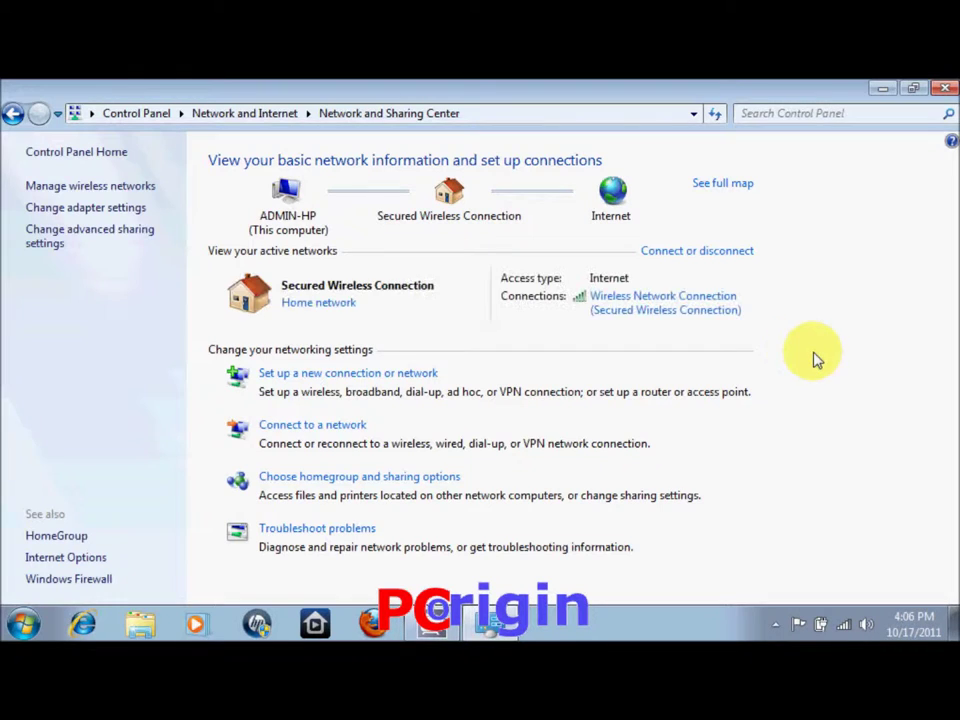
Assign the wireless connection's TCP/IPv4 protocol the static IP address 192.168.1.4 with subnet mask 255.255.255.0
click(687, 314)
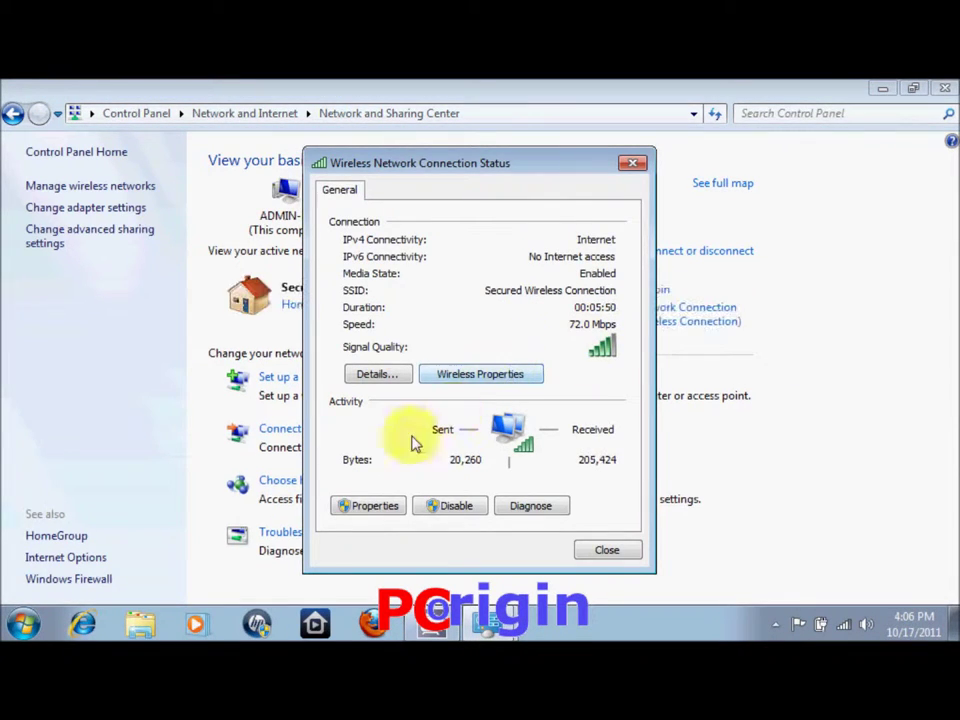
click(370, 508)
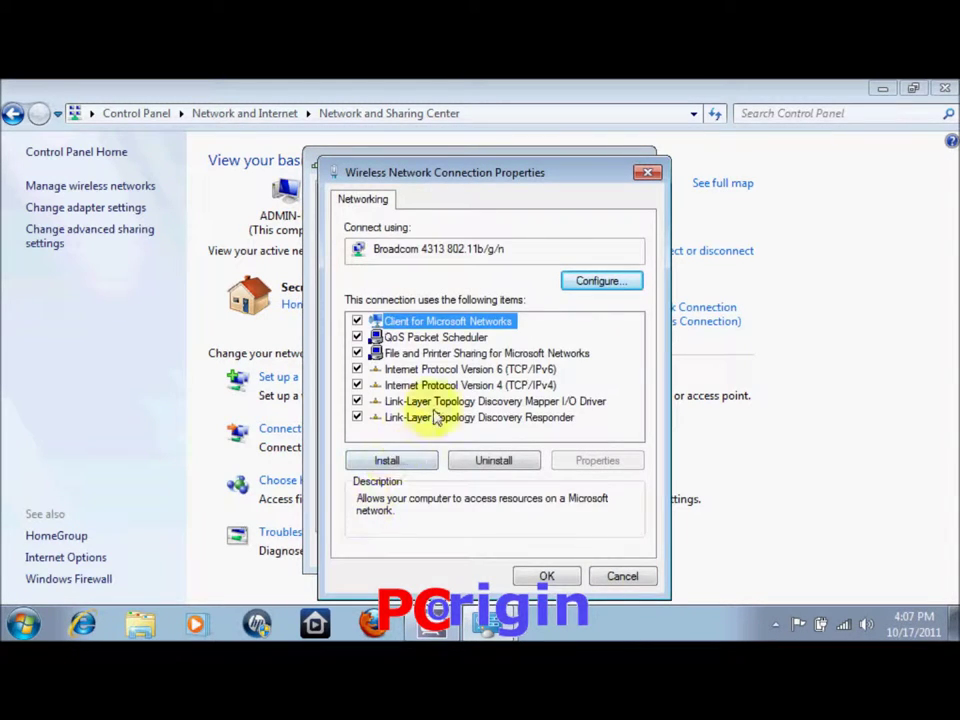
double_click(458, 388)
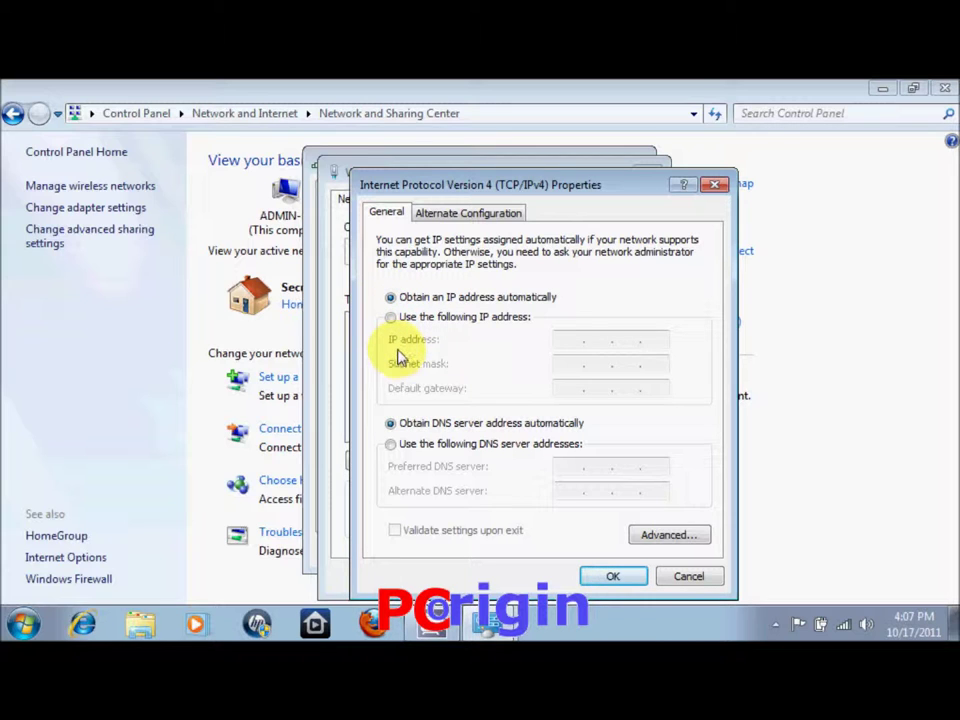
click(392, 317)
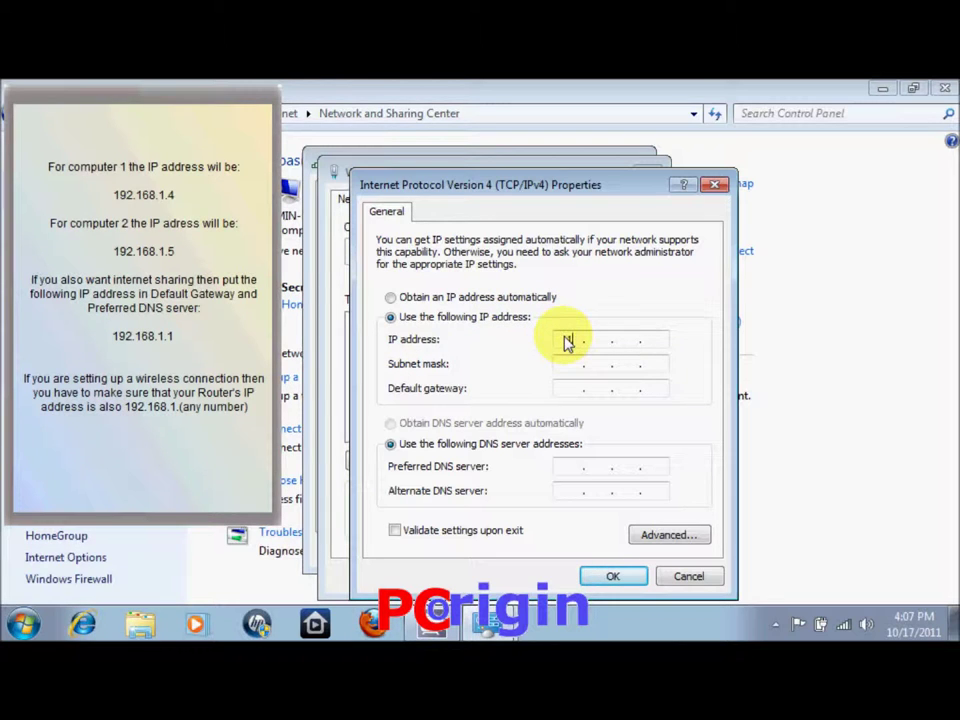
text(2 . 168 .1.4)
key(Tab)
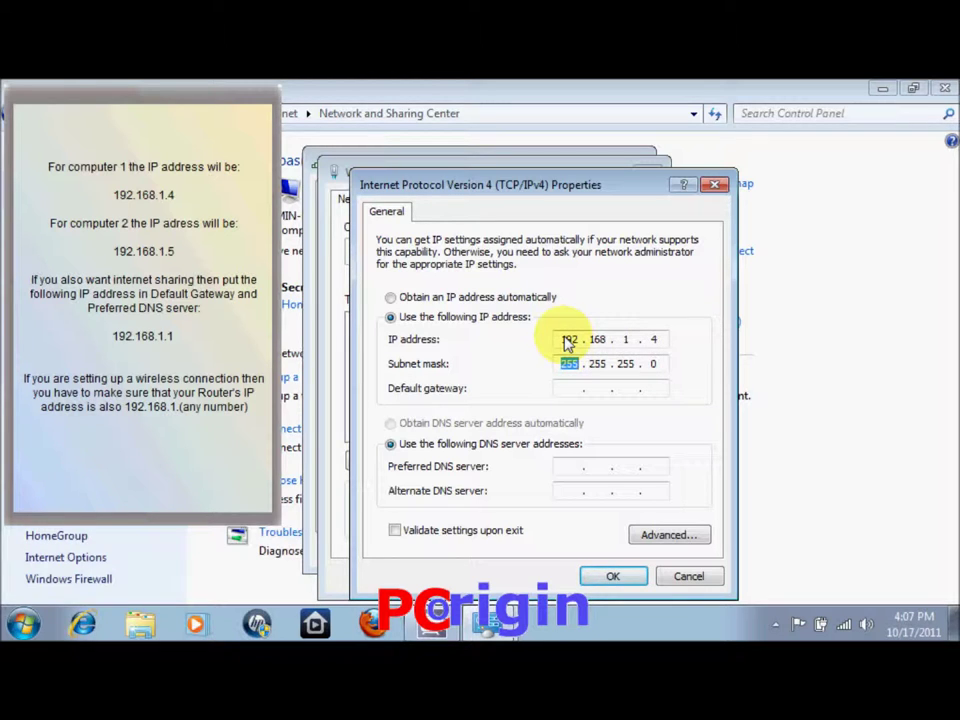
Set both the default gateway and the preferred DNS server to 192.168.1.1, and apply the connection's settings
click(573, 393)
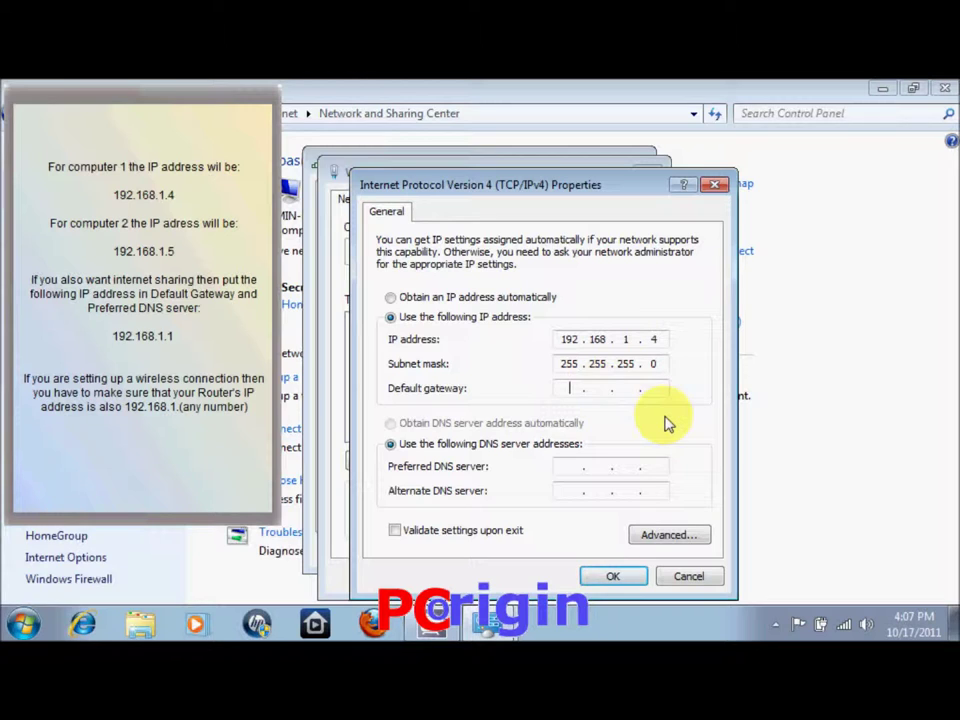
text(192 . 168 . 1 . 1)
click(568, 468)
text(192 . 168 . 1 . 1)
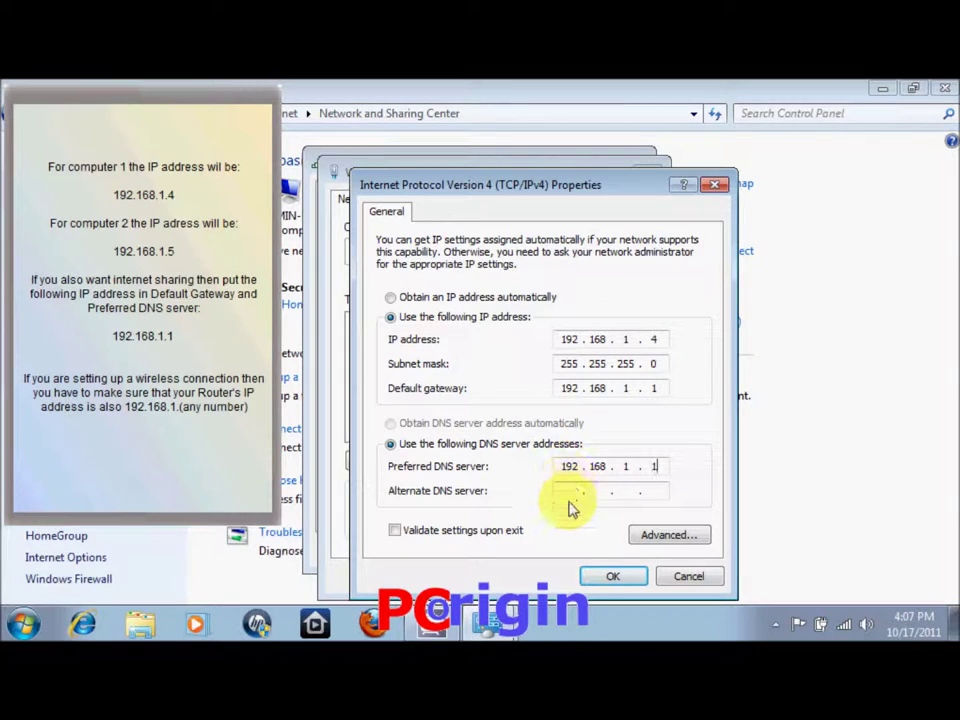
click(611, 575)
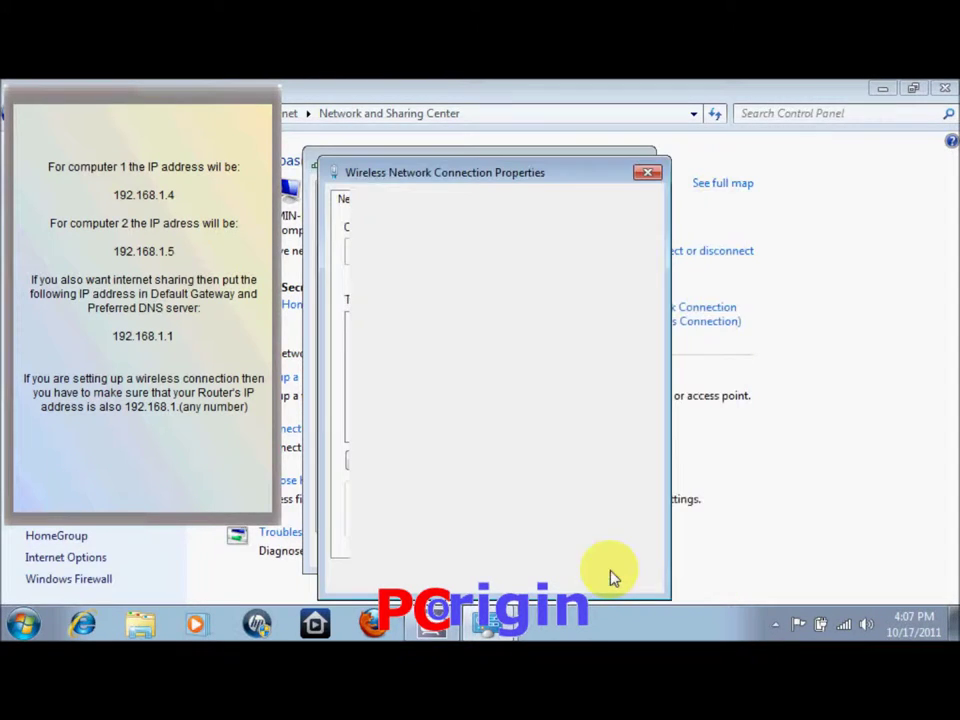
click(560, 576)
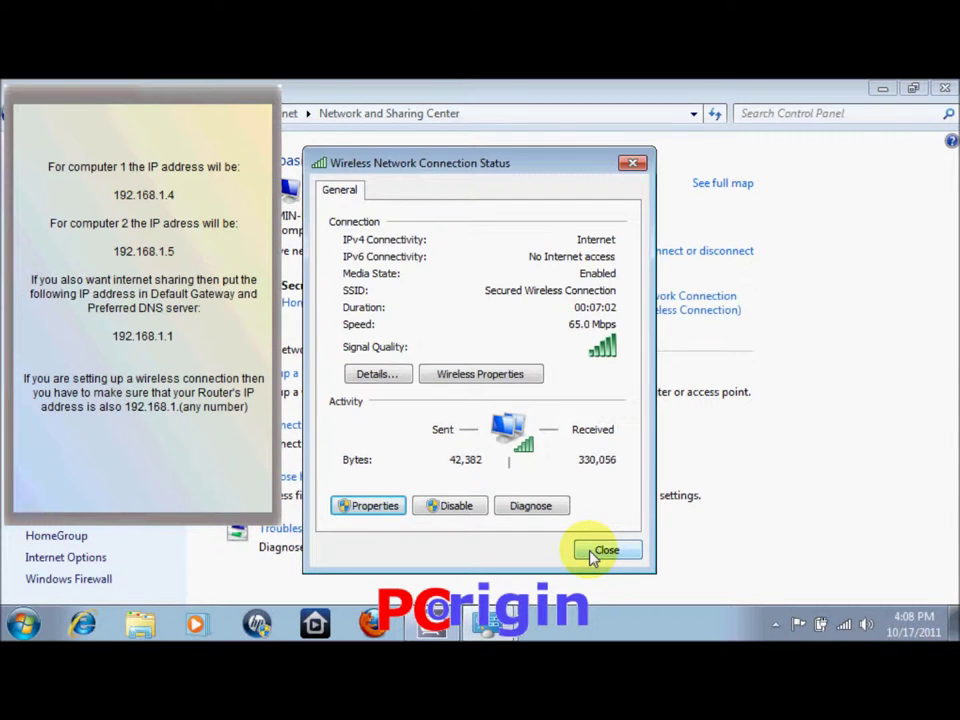
click(590, 550)
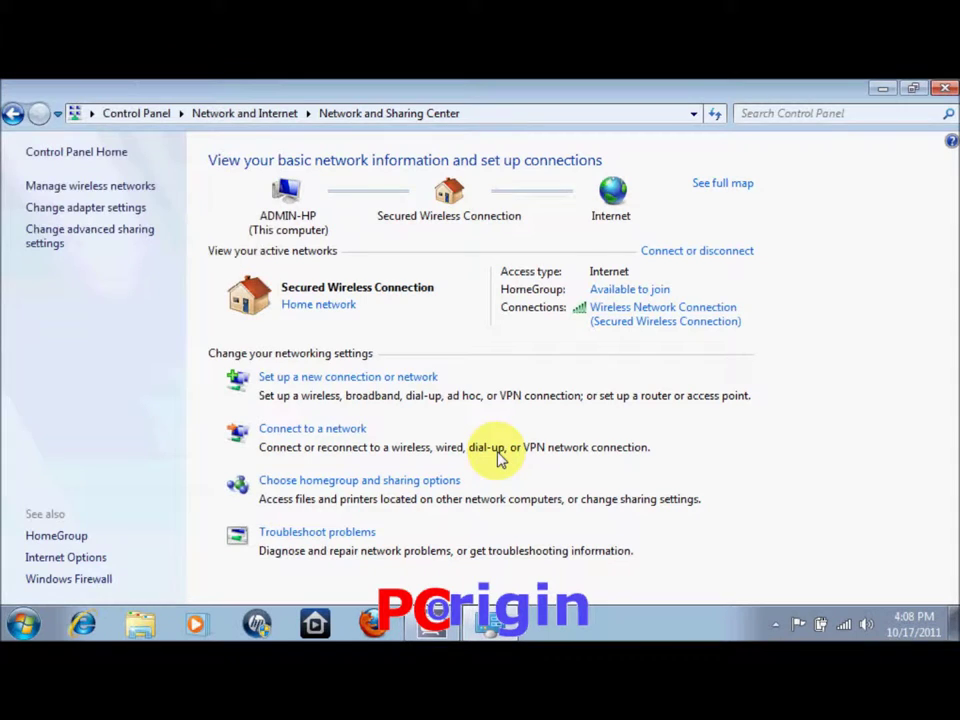
Turn on file and printer sharing for the Home or Work profile, save the change and close the network settings
click(87, 240)
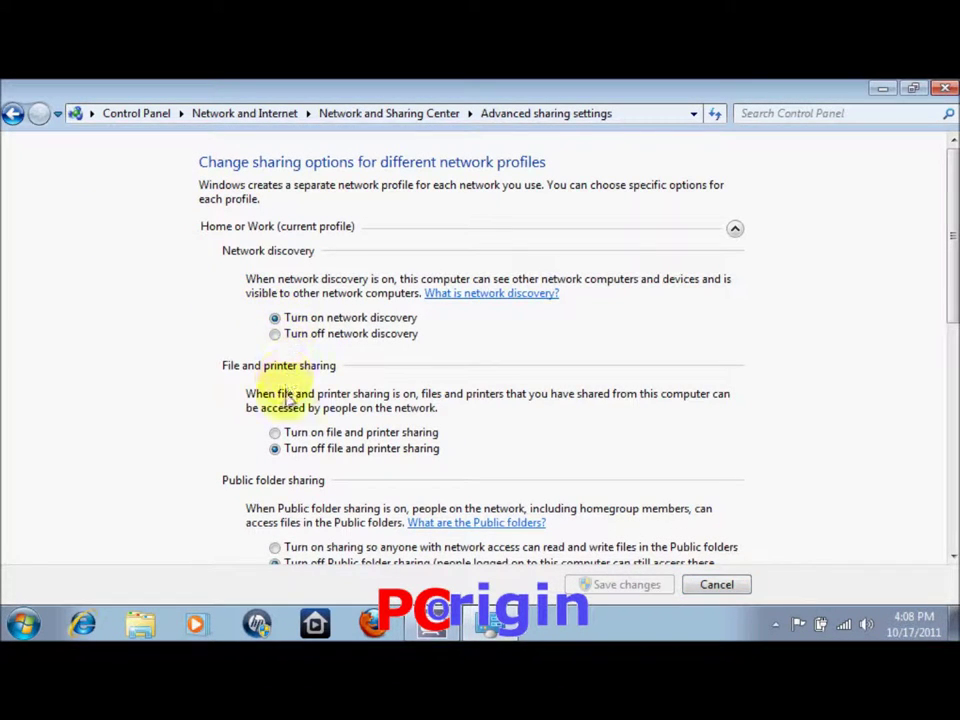
click(274, 433)
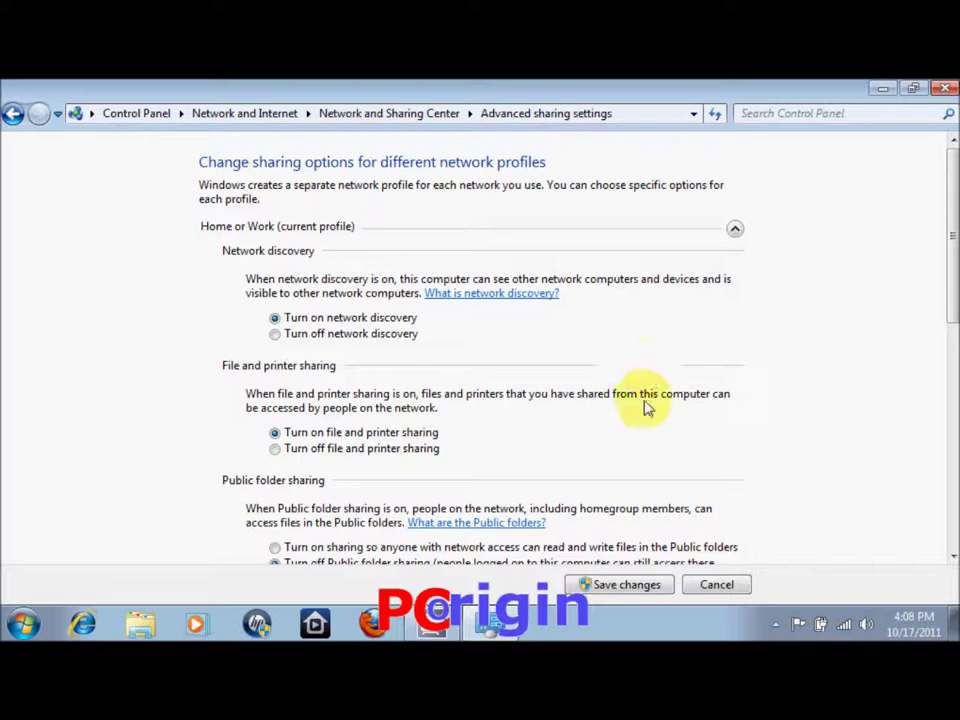
click(614, 588)
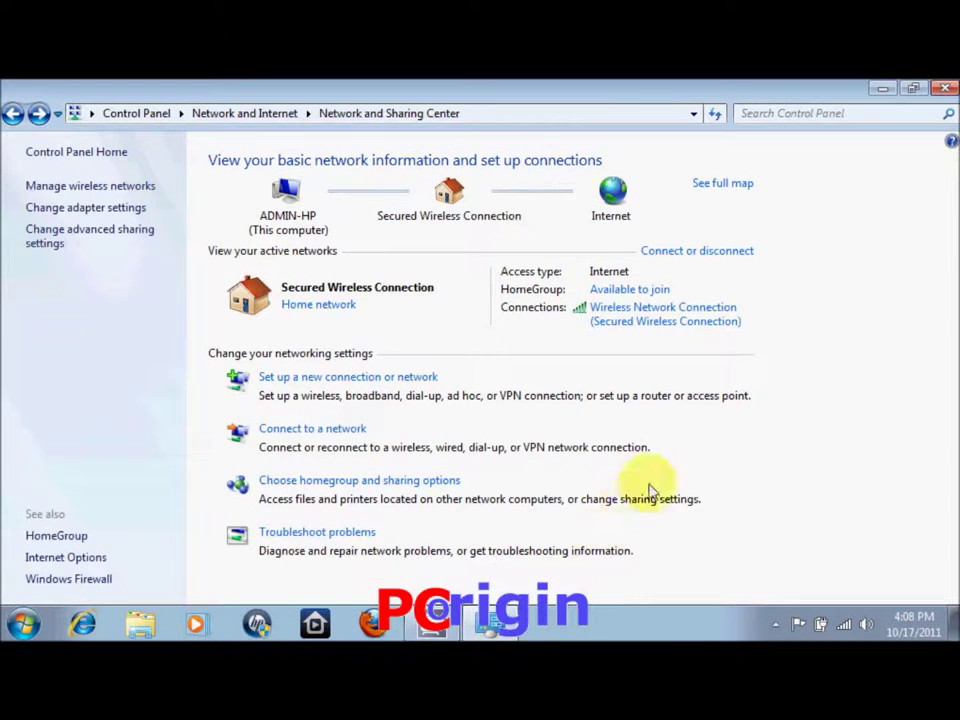
click(943, 93)
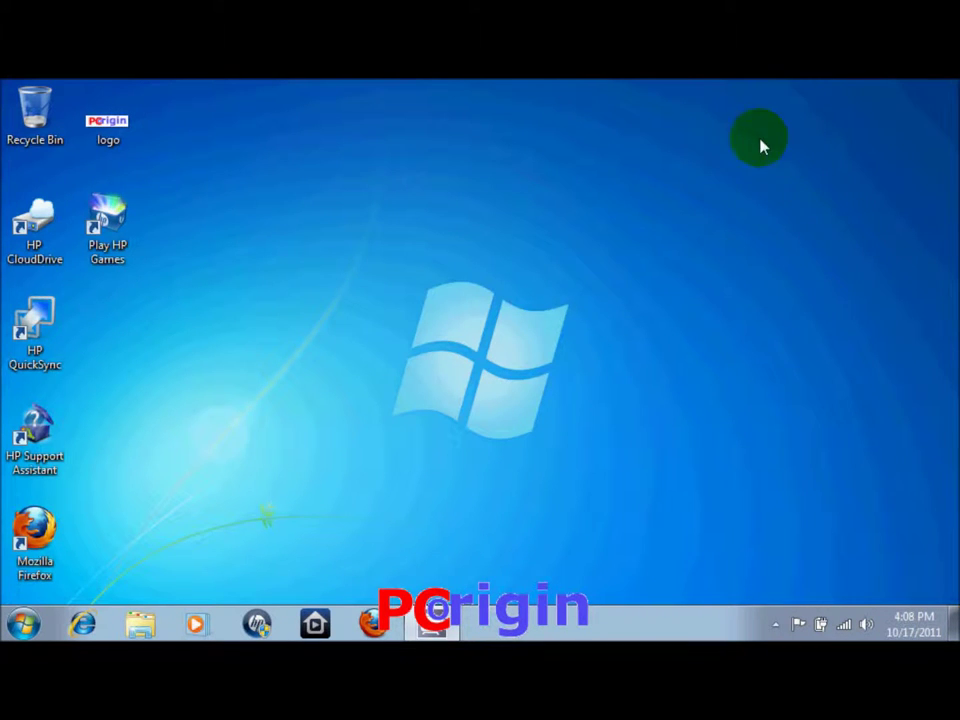
Browse the computers on the local network and select the other computer, ADMIN-PC
click(22, 624)
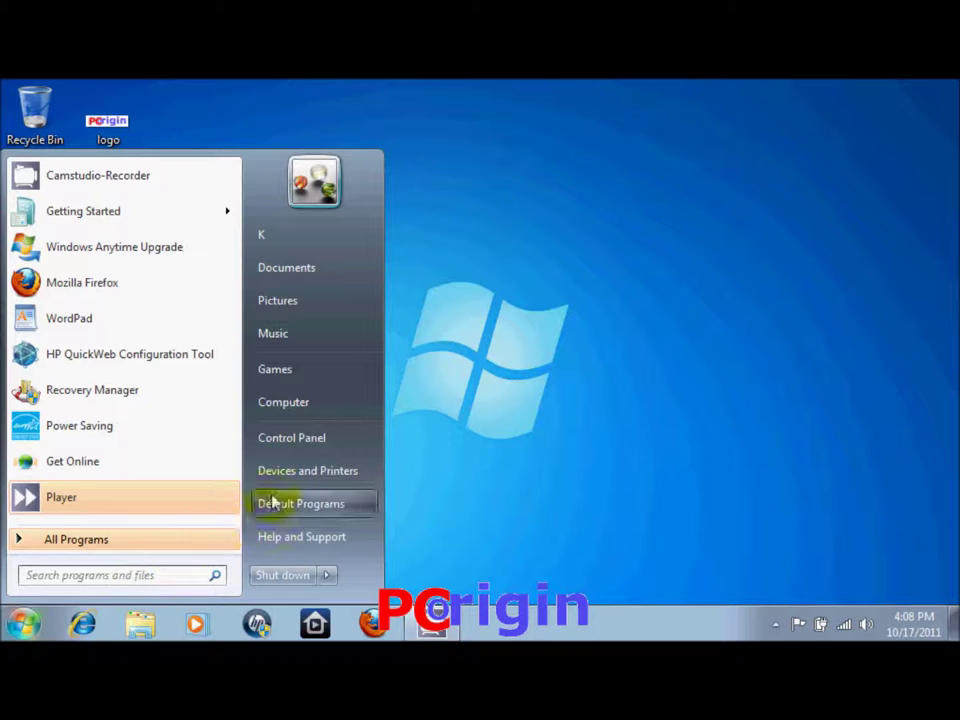
click(345, 408)
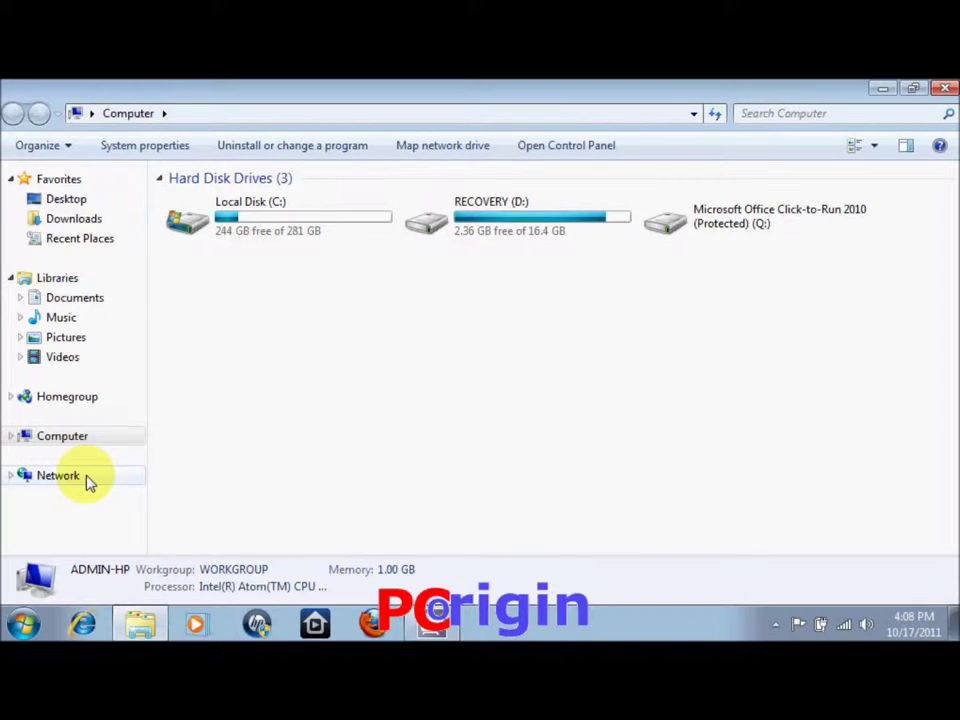
click(58, 476)
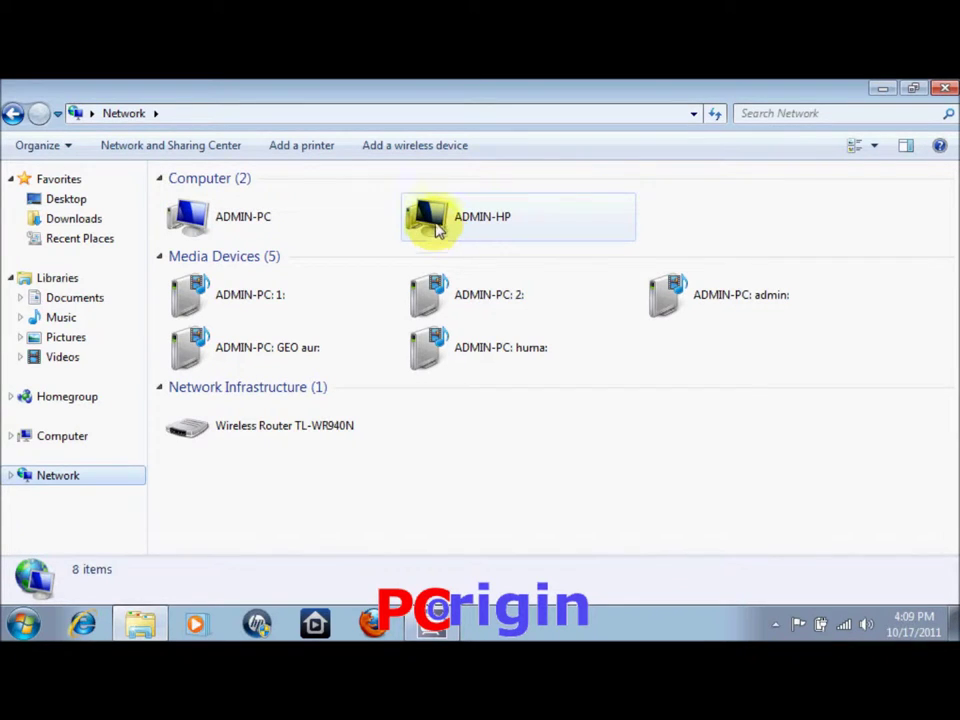
click(694, 215)
mouse_move(696, 215)
mouse_down()
mouse_move(228, 207)
mouse_move(677, 214)
mouse_up()
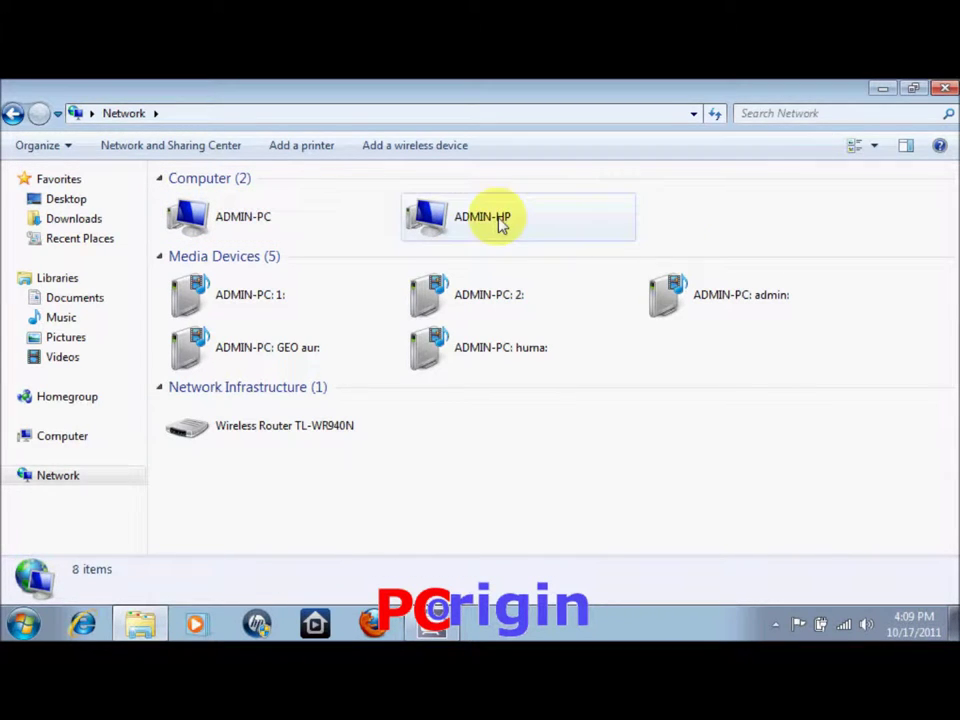
click(255, 221)
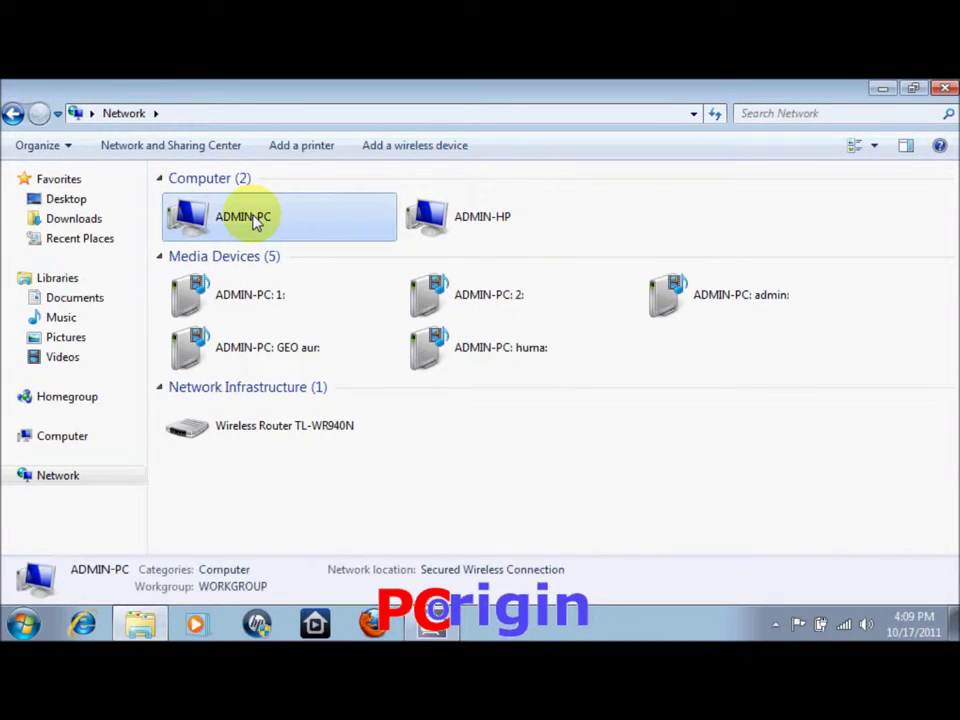
Connect to ADMIN-PC with the user name admin and the account password, and have the credentials remembered
right_click(255, 221)
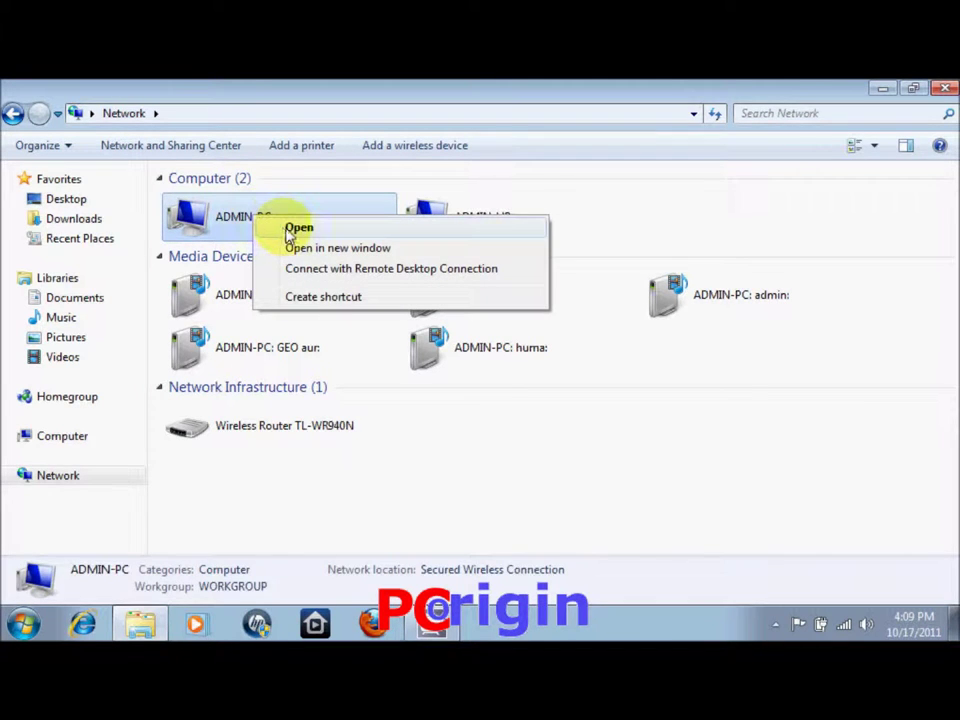
click(290, 230)
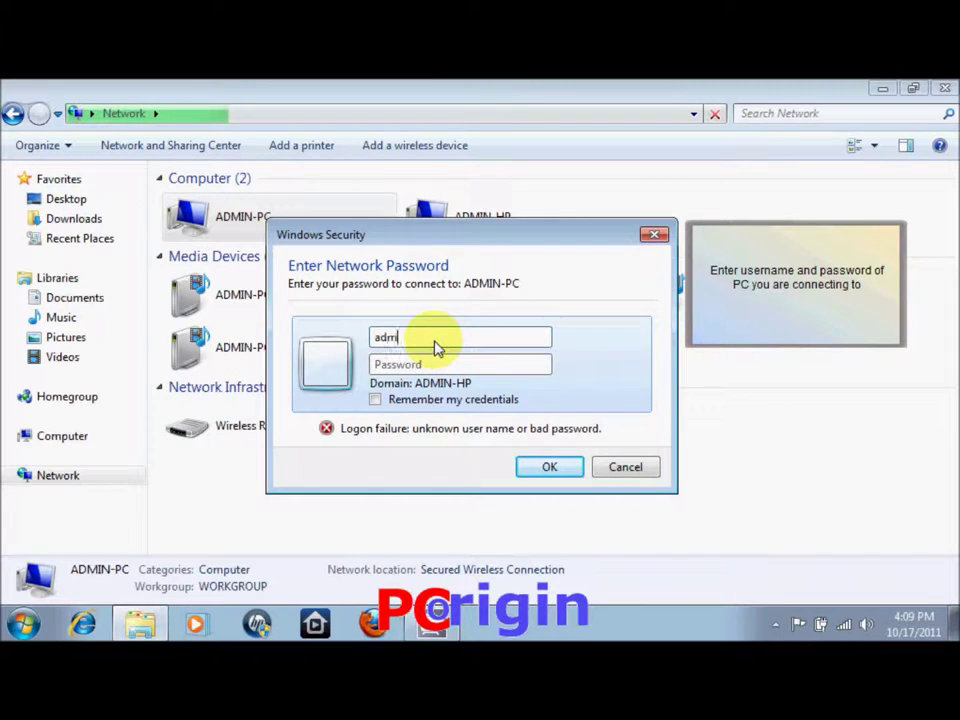
text(a)
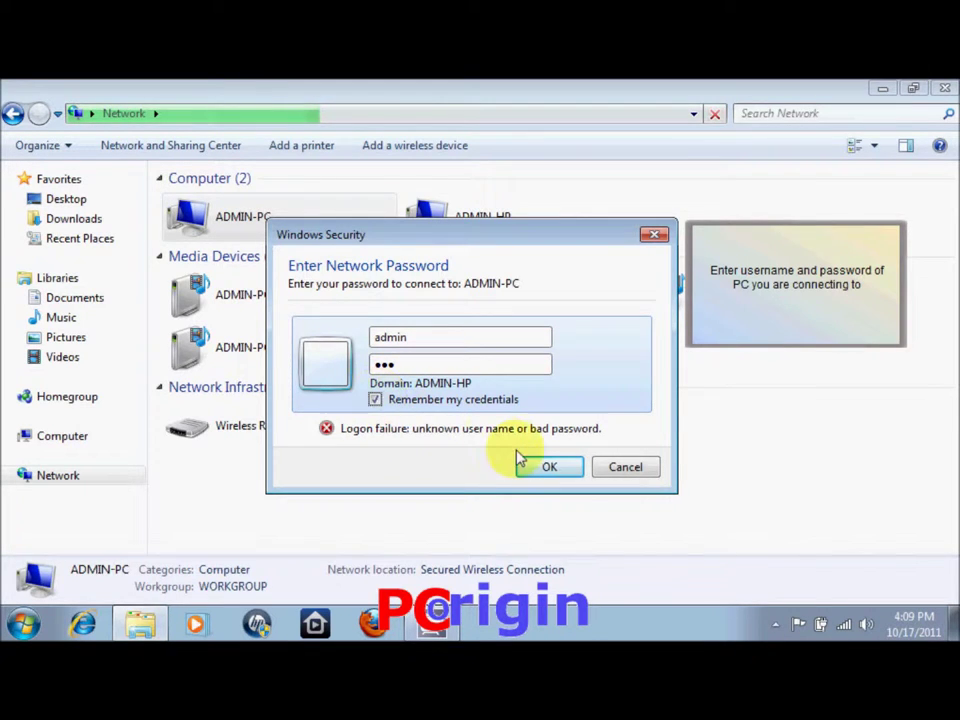
click(537, 465)
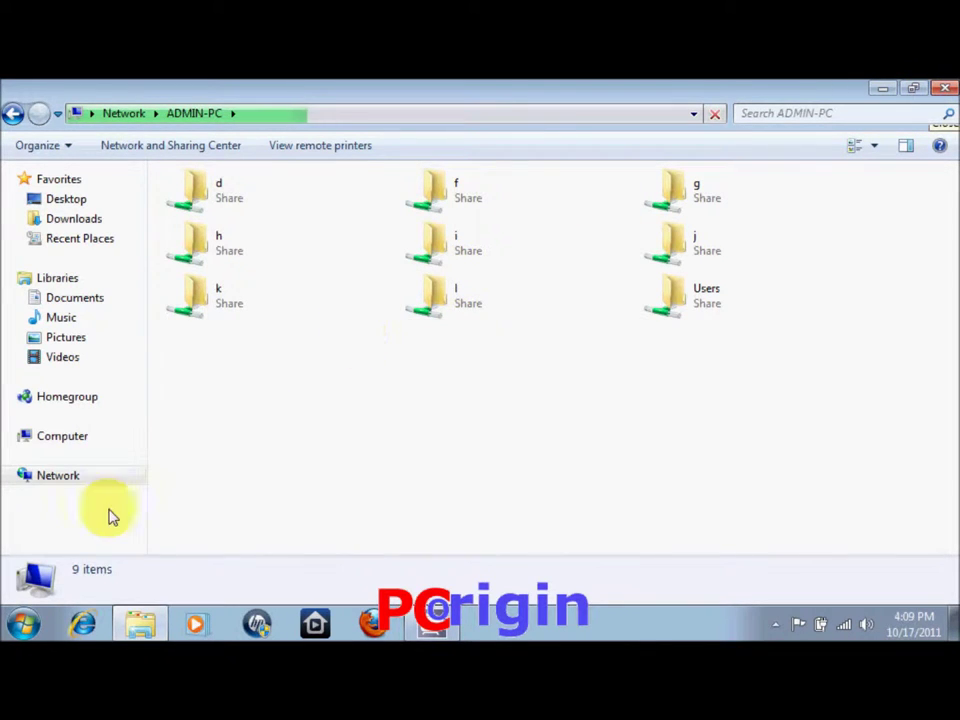
Open the sharing properties of Local Disk (C:) from this computer's list of drives
click(22, 624)
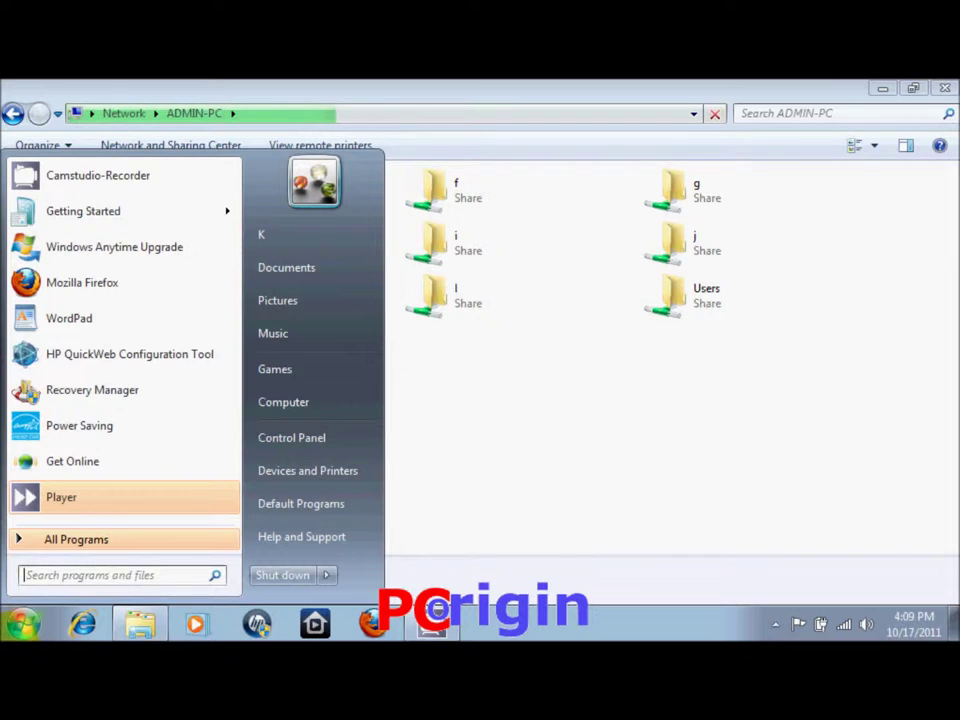
key(Escape)
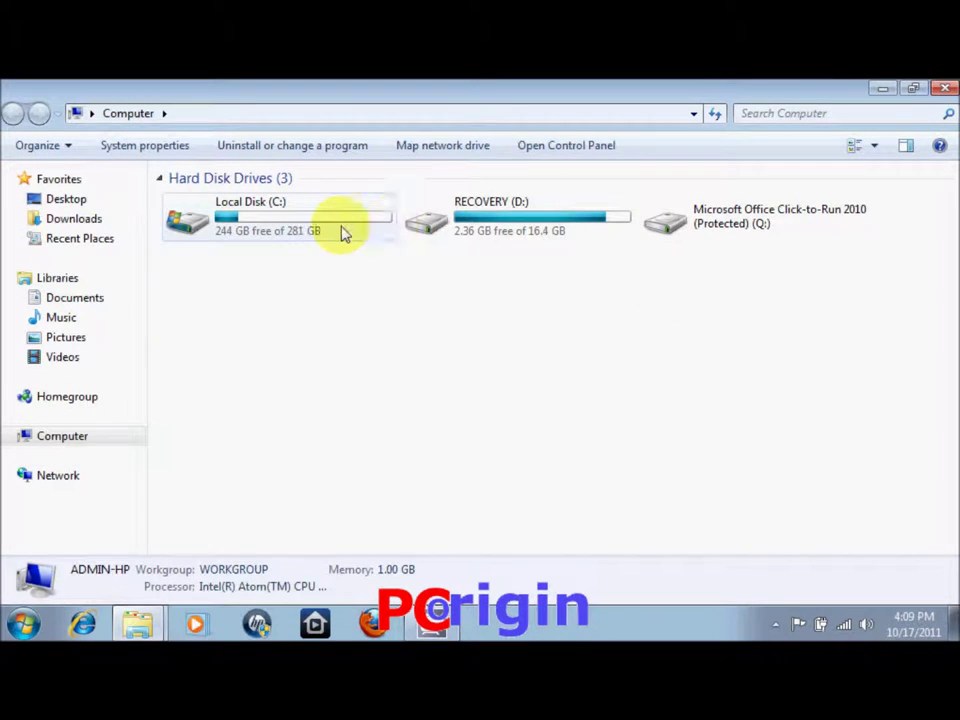
right_click(342, 231)
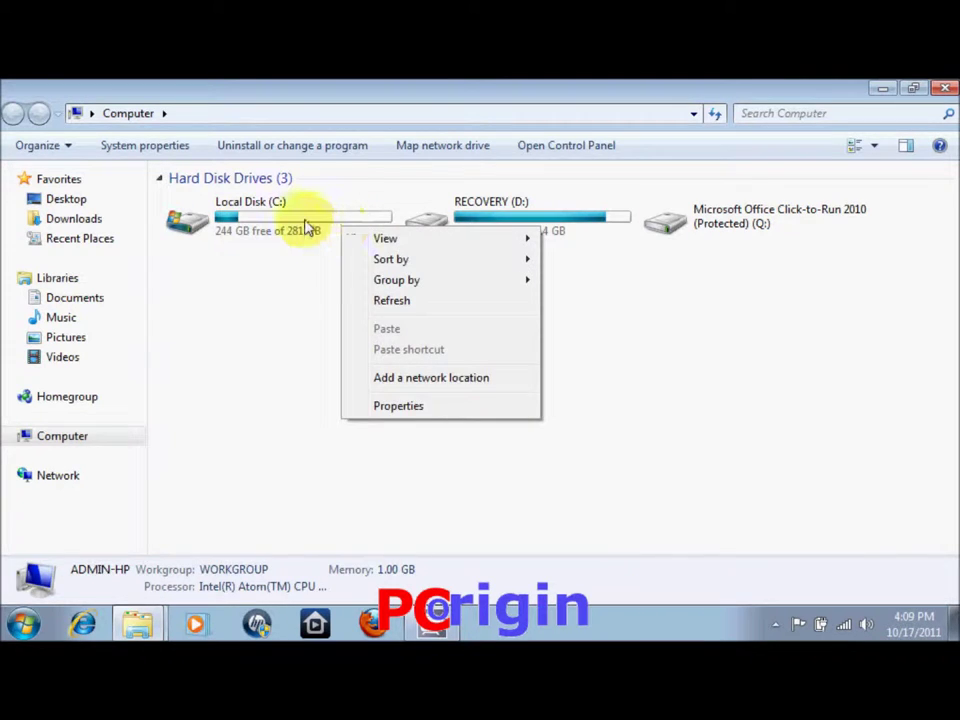
click(308, 228)
right_click(308, 228)
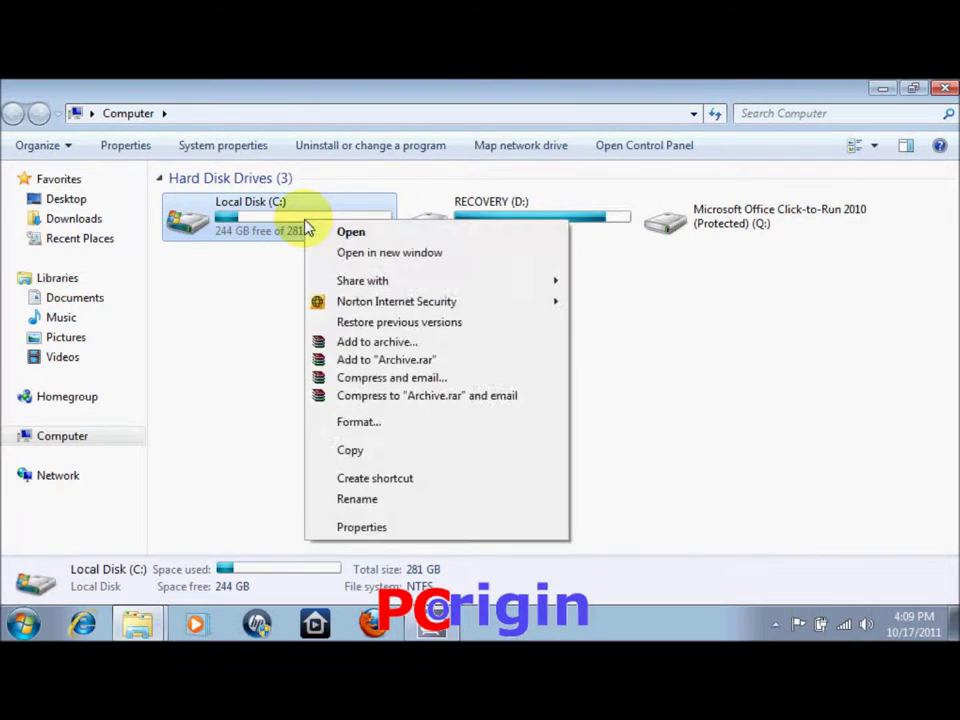
click(370, 527)
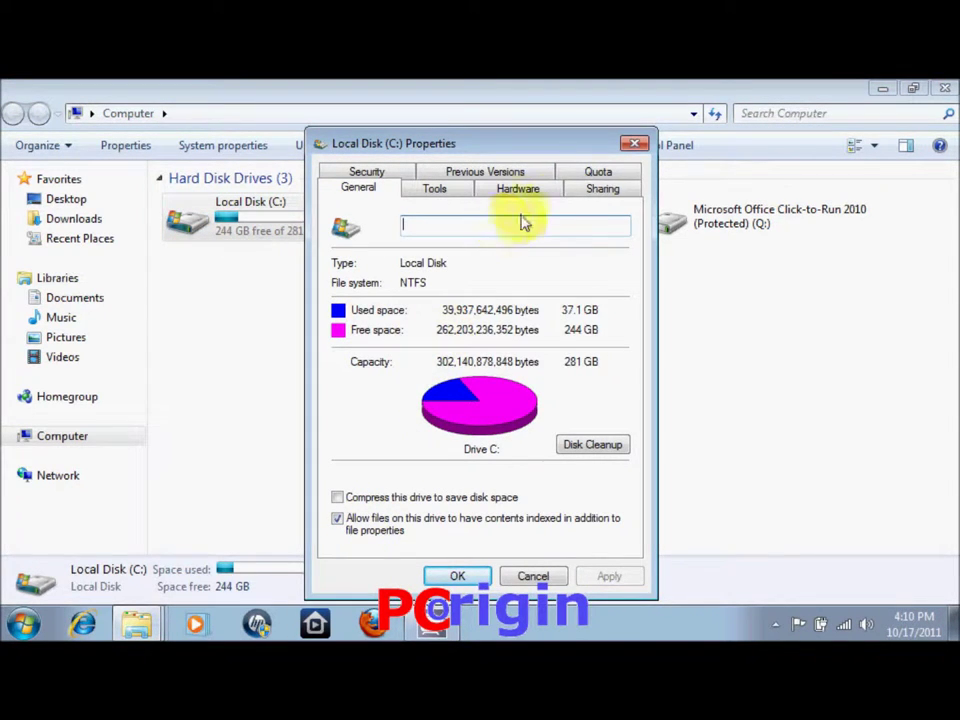
click(588, 194)
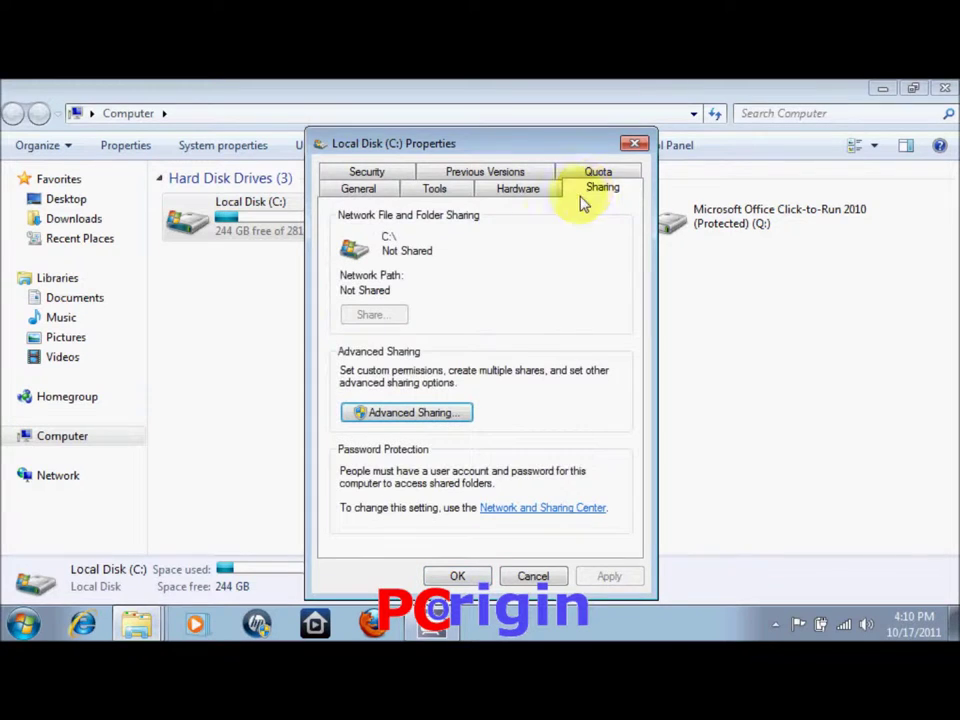
Share the C: drive through Advanced Sharing under the share name C, apply the setting and close the drive's properties
click(410, 413)
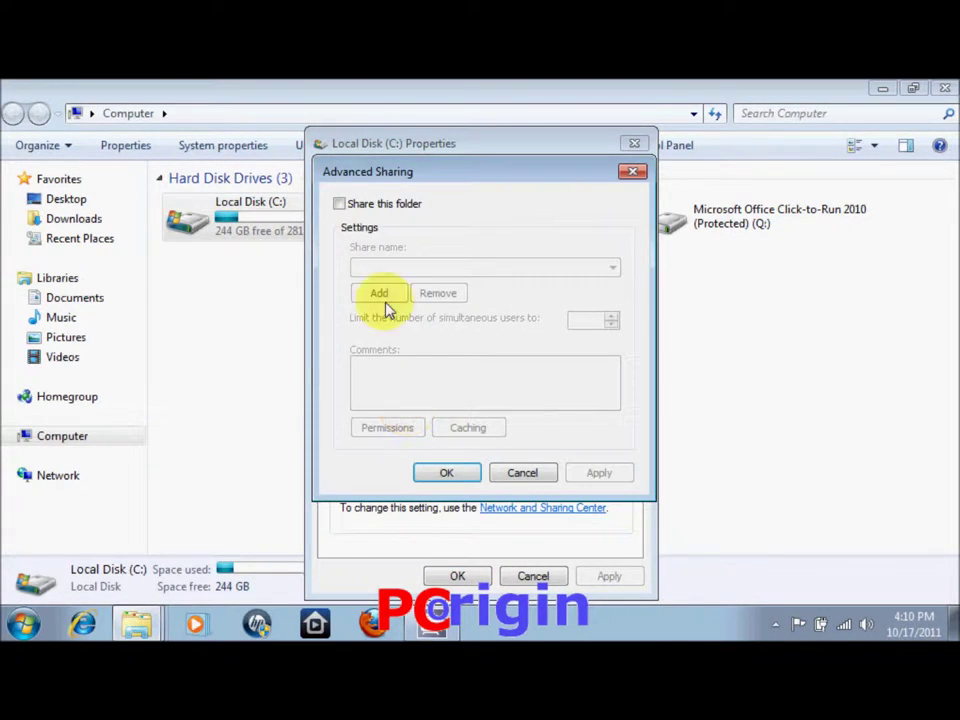
click(340, 205)
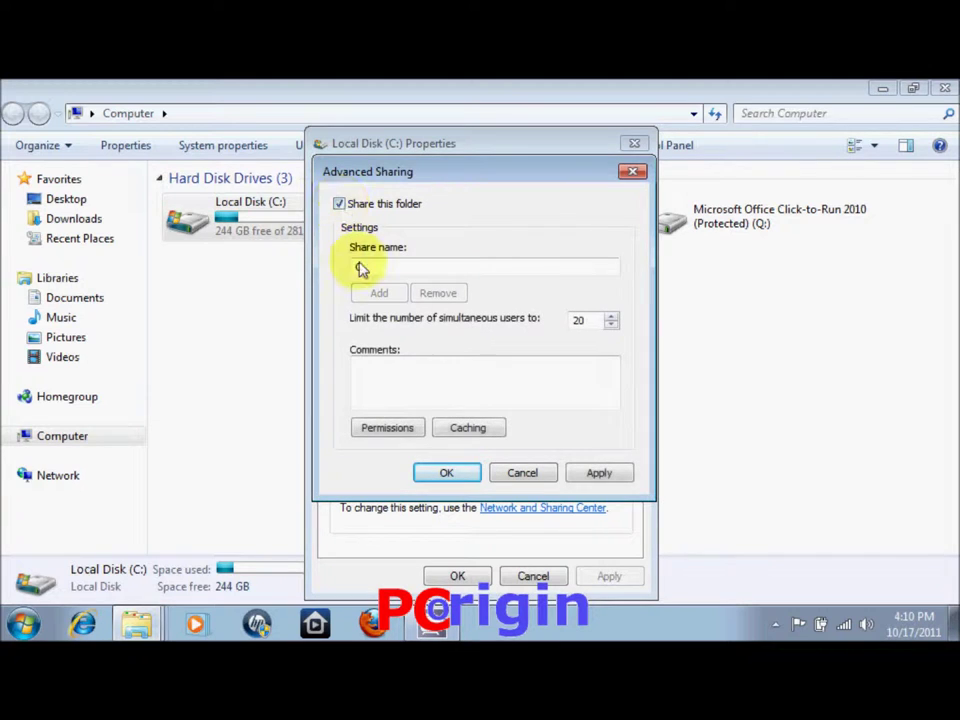
drag(371, 270, 321, 272)
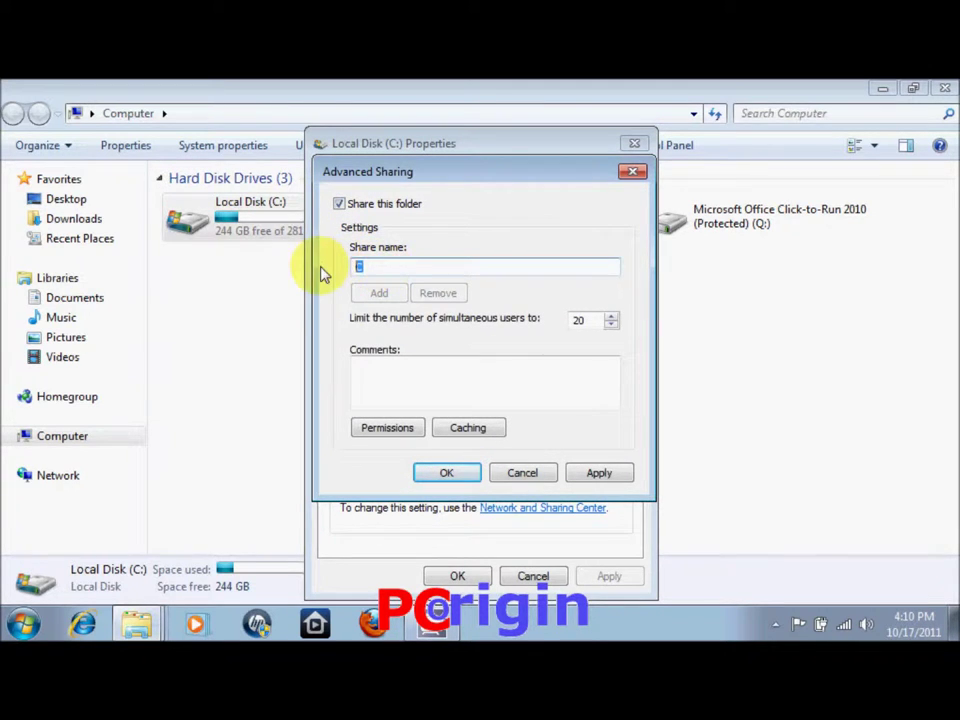
click(404, 271)
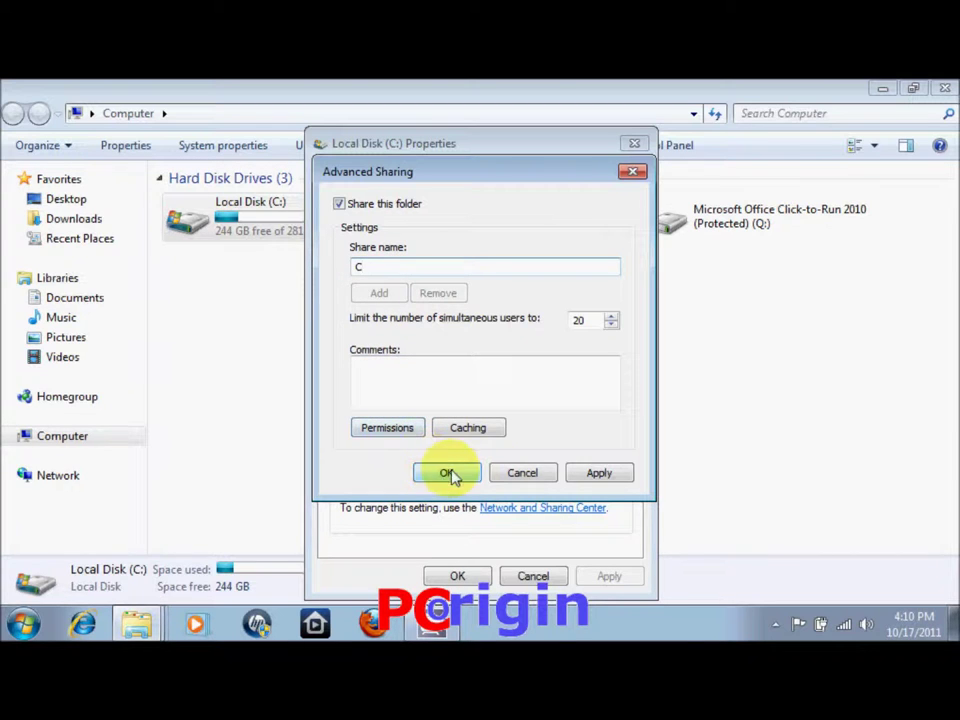
click(598, 473)
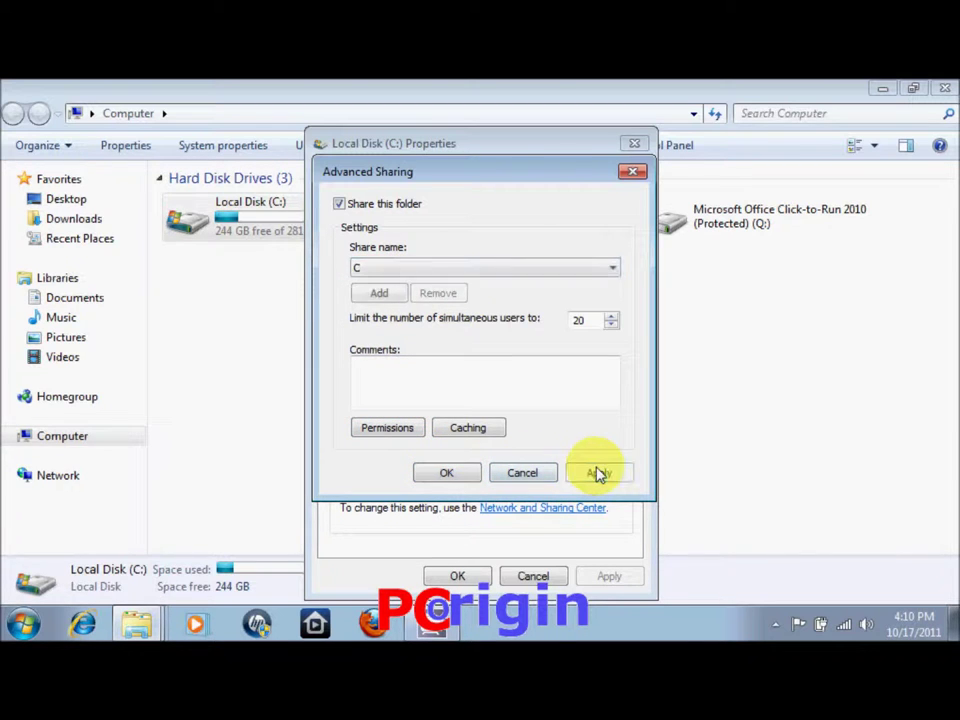
click(450, 478)
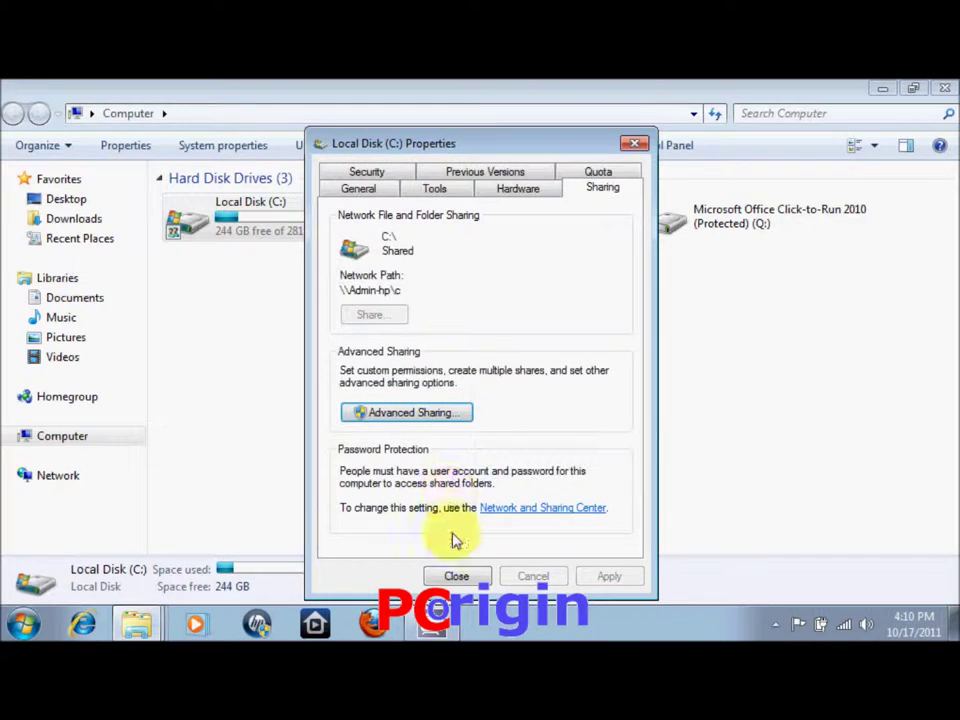
click(456, 576)
click(285, 336)
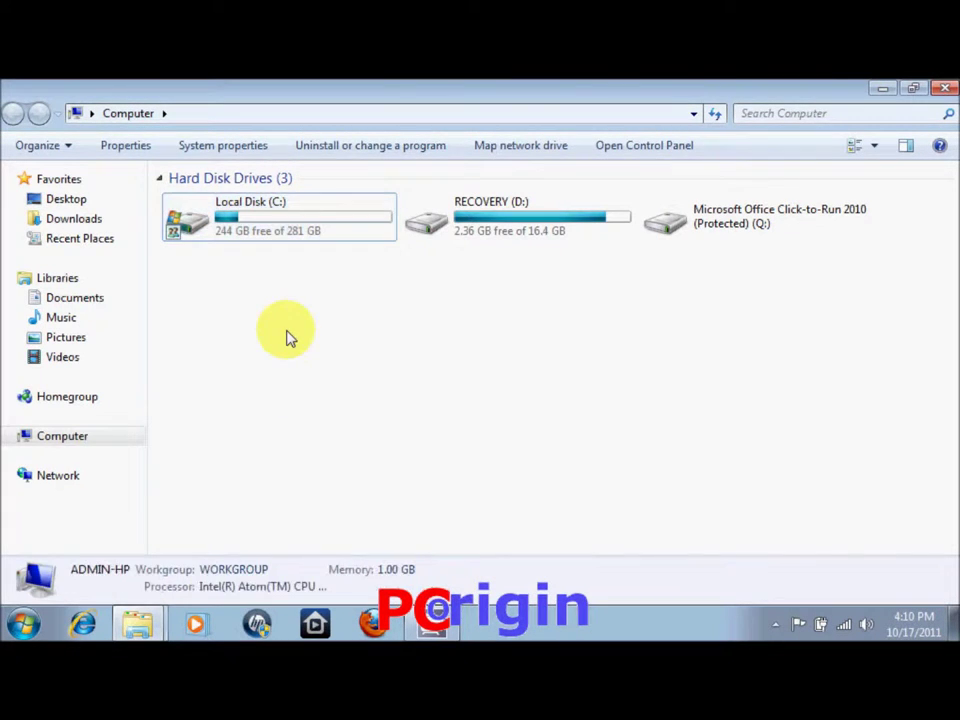
Browse the network to ADMIN-HP and open its shared folder c to check the new share
click(82, 481)
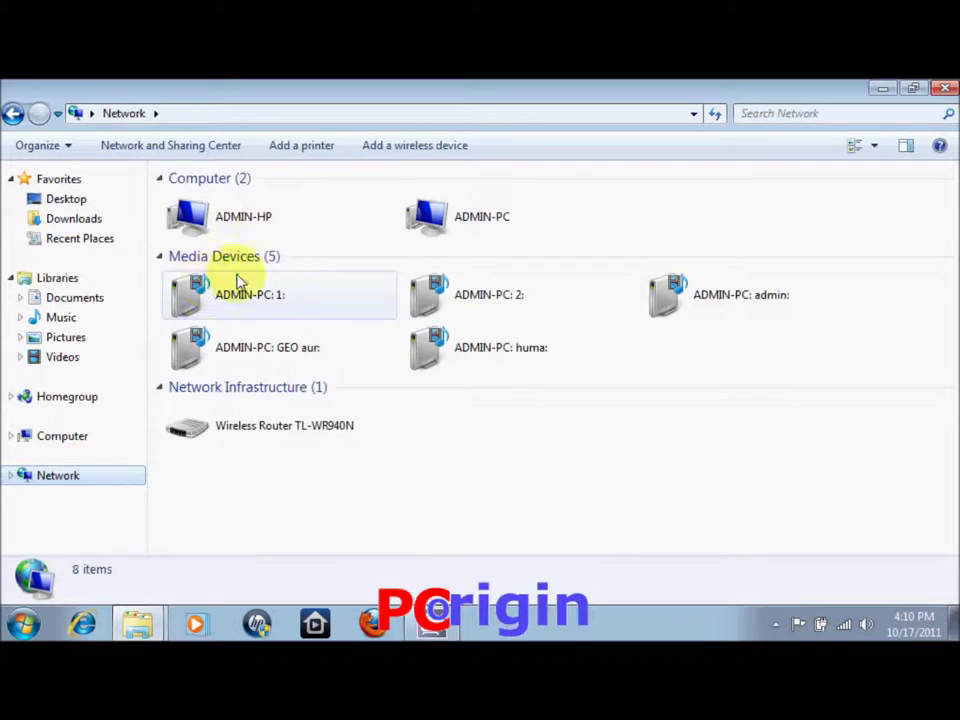
click(295, 228)
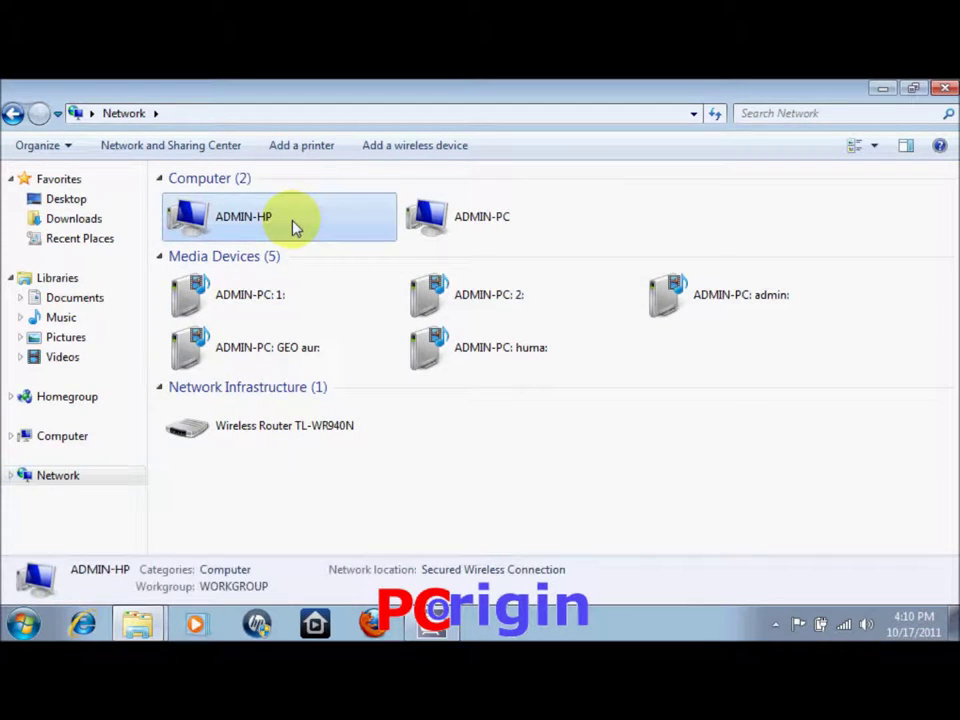
double_click(295, 228)
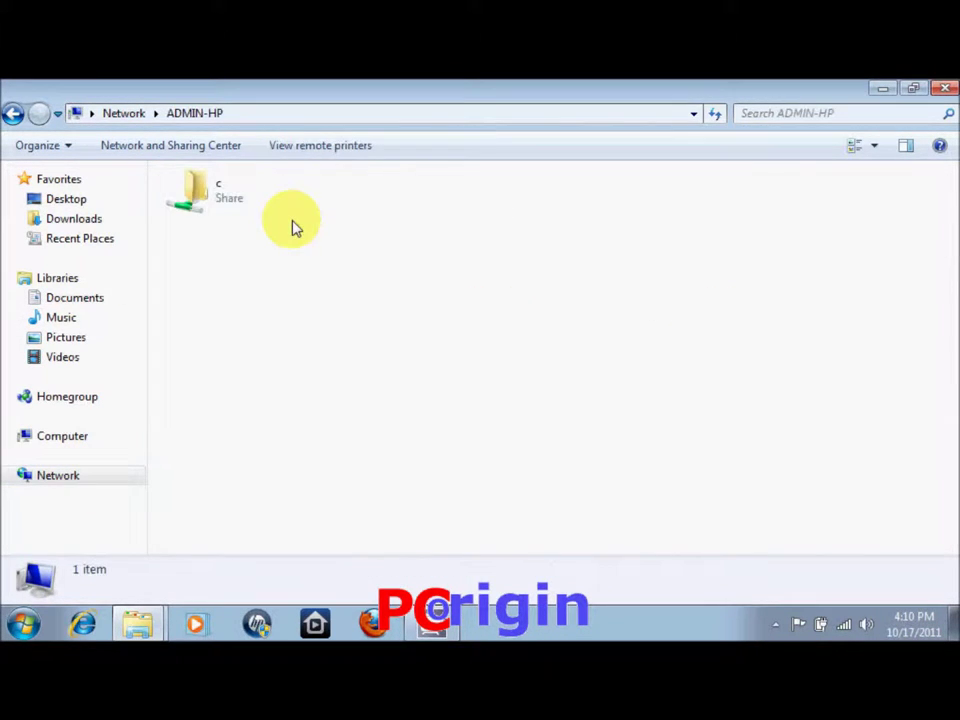
click(232, 203)
double_click(232, 203)
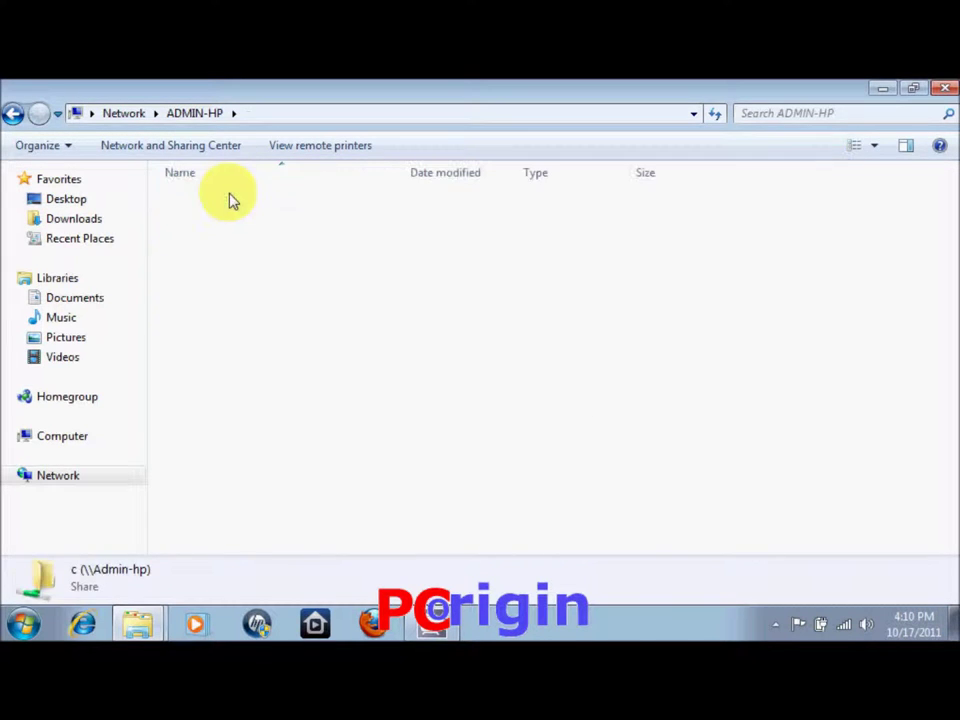